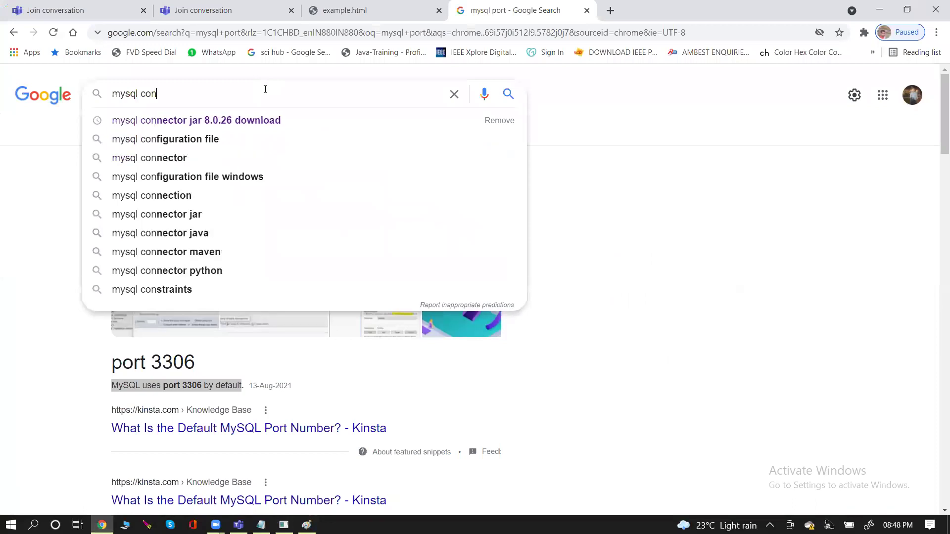
# - Search Google for "mysql connector jar 5.0.8 download" and open the Java2s download page for mysql-connector-java-5.0.8-bin-g.jar
pyautogui.write('r jar')
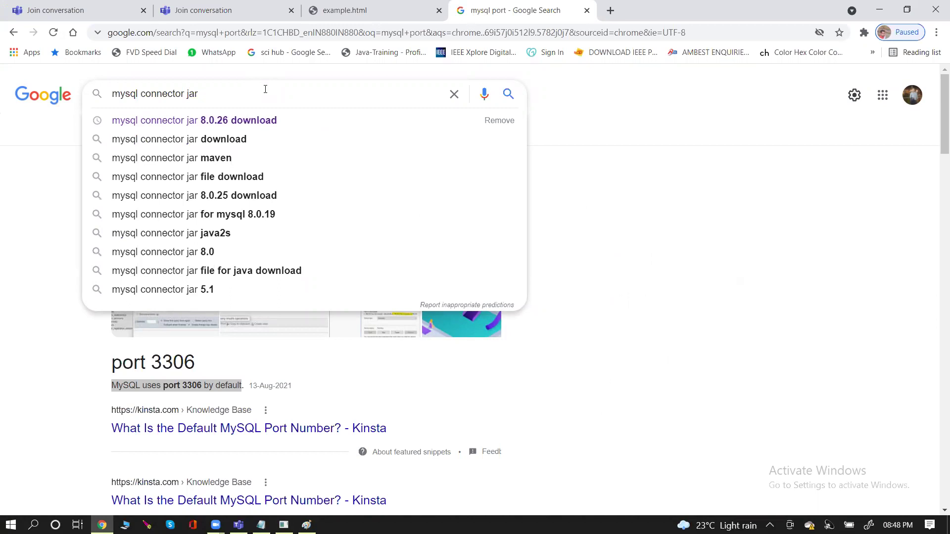
pyautogui.write('5')
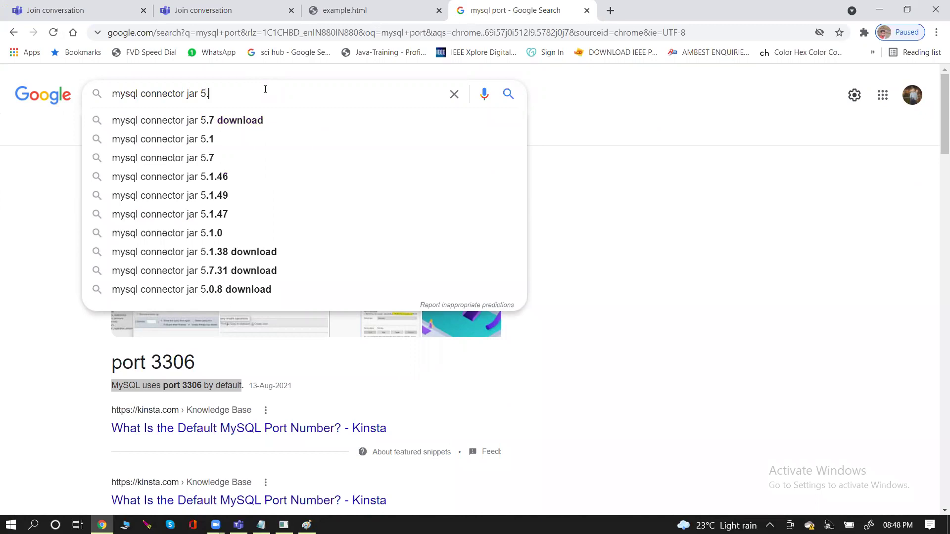
pyautogui.write('.0.8')
pyautogui.press('Down')
pyautogui.press('Return')
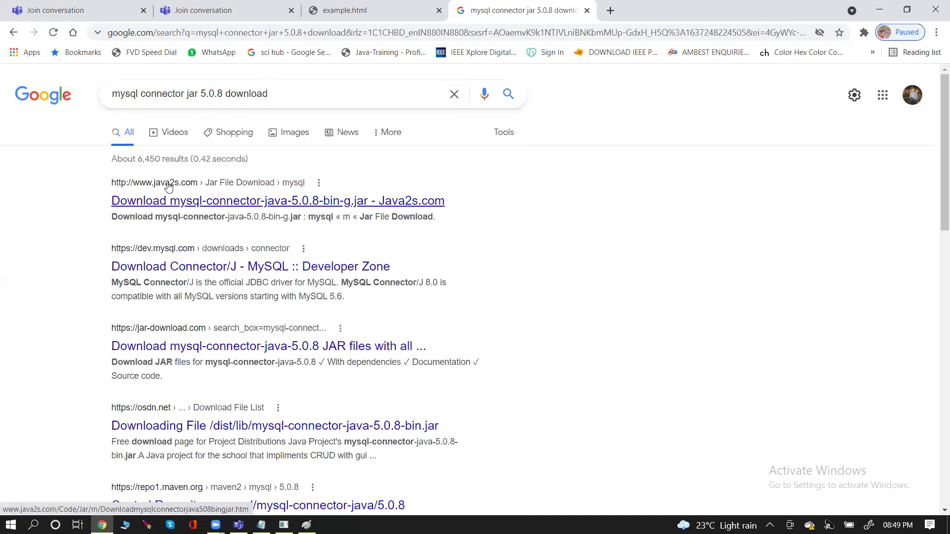
pyautogui.click(204, 201)
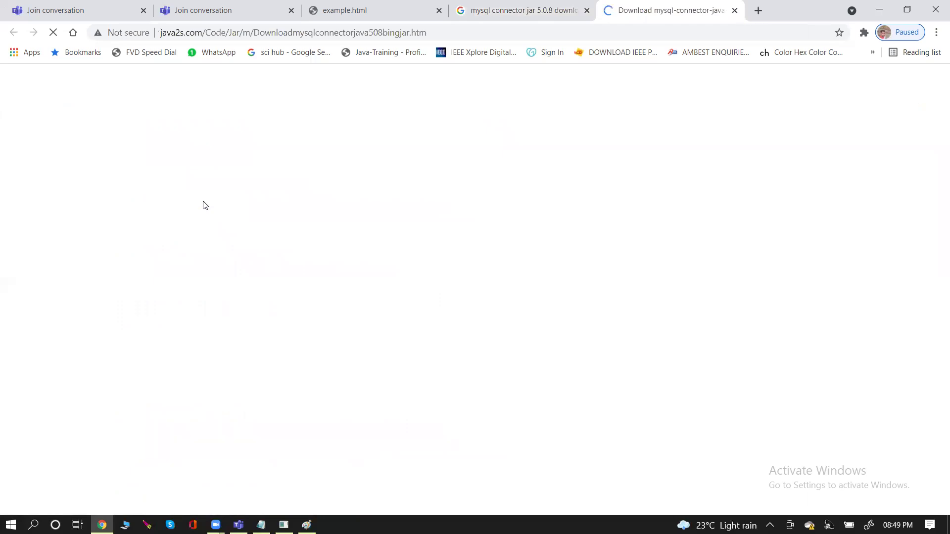
# - Examine the list of class files contained in the connector jar on the download page, then return to the download link
pyautogui.scroll(-5, 590, 385)
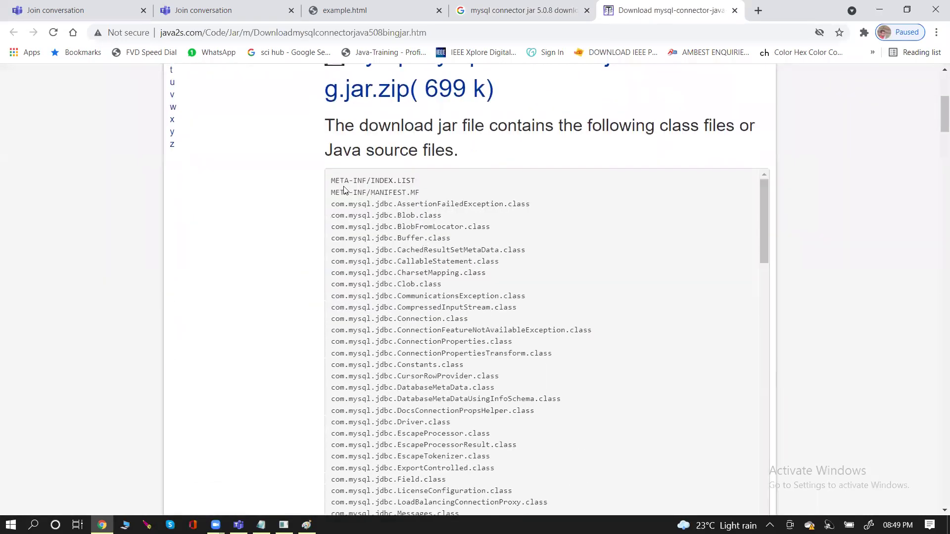
pyautogui.moveTo(331, 203); pyautogui.dragTo(623, 451)
pyautogui.scroll(-9, 623, 451)
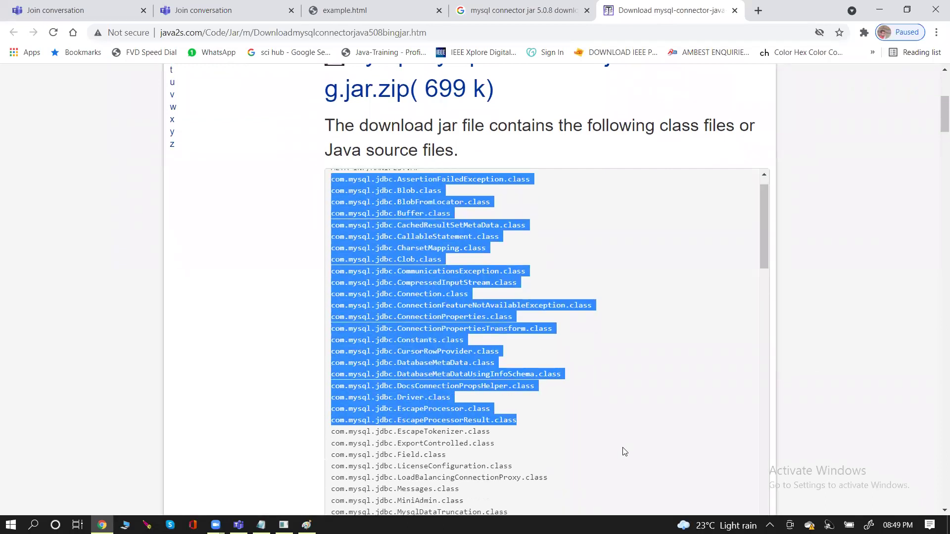
pyautogui.scroll(-10, 623, 451)
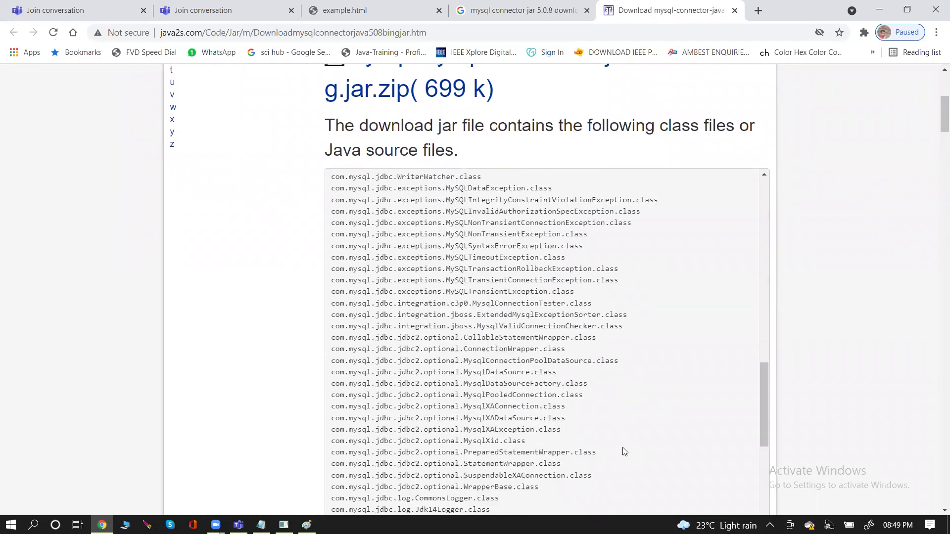
pyautogui.scroll(-10, 623, 451)
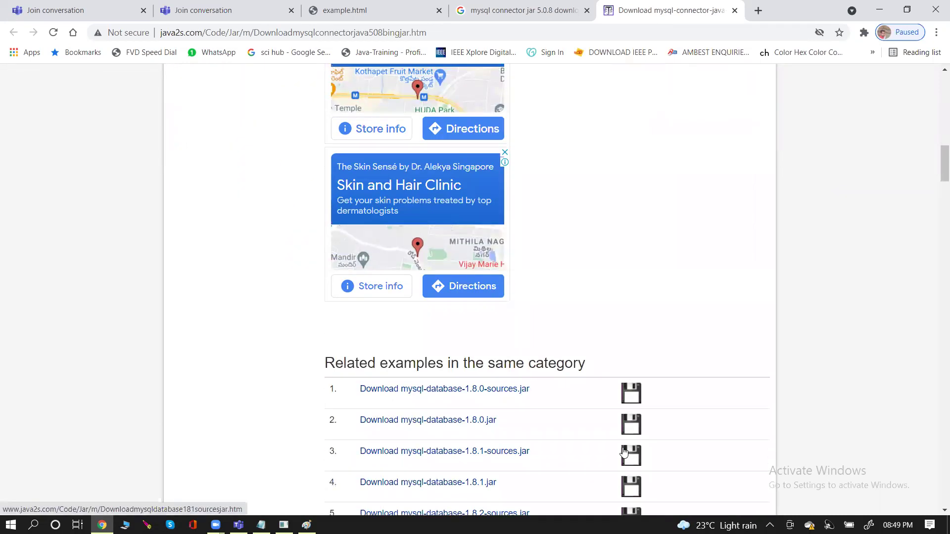
pyautogui.moveTo(944, 164); pyautogui.dragTo(936, 43)
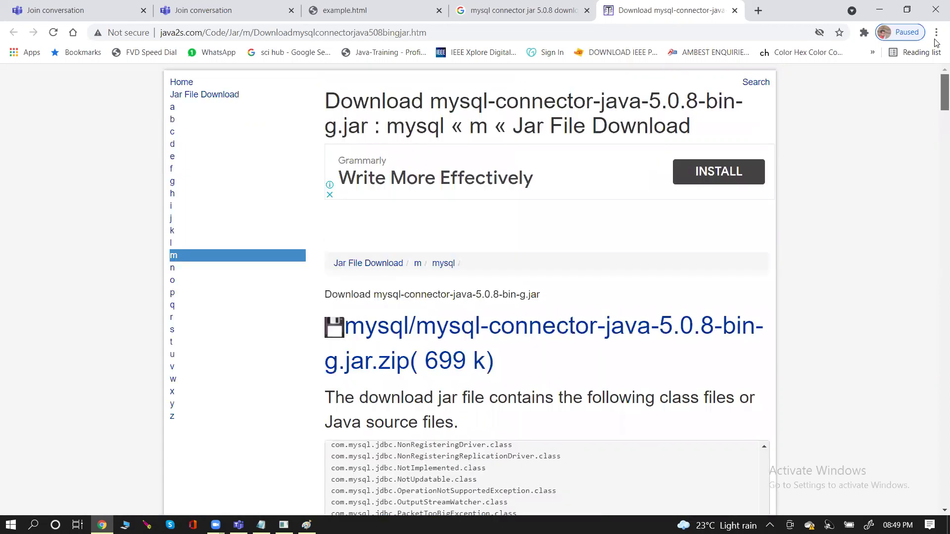
# - Download mysql-connector-java-5.0.8-bin-g.jar.zip, dismissing the ad, and save it in the batch15workspace folder under java programs on drive F
pyautogui.click(443, 339)
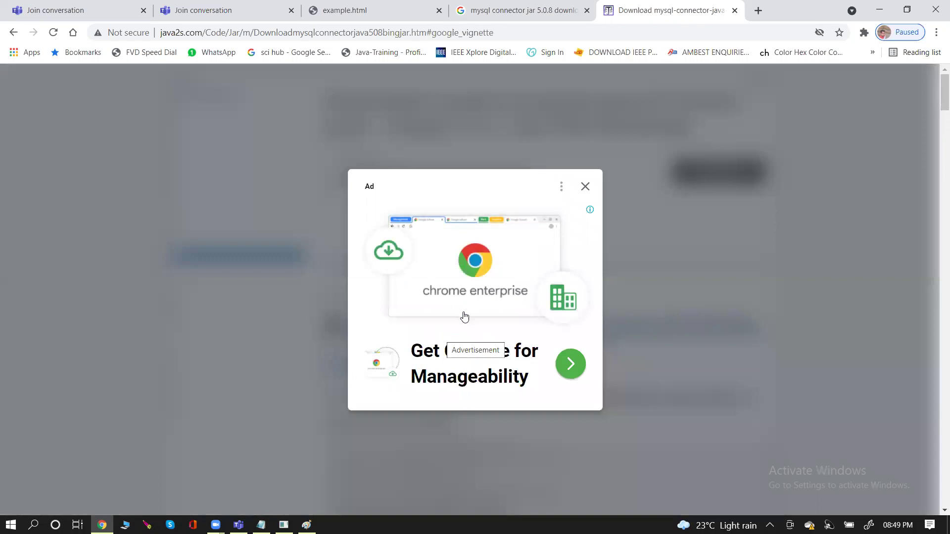
pyautogui.click(585, 188)
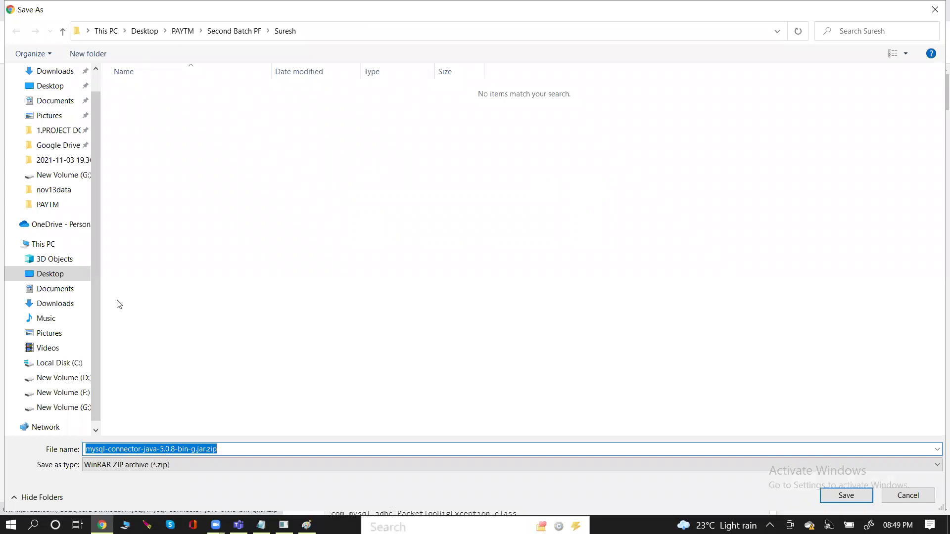
pyautogui.click(73, 394)
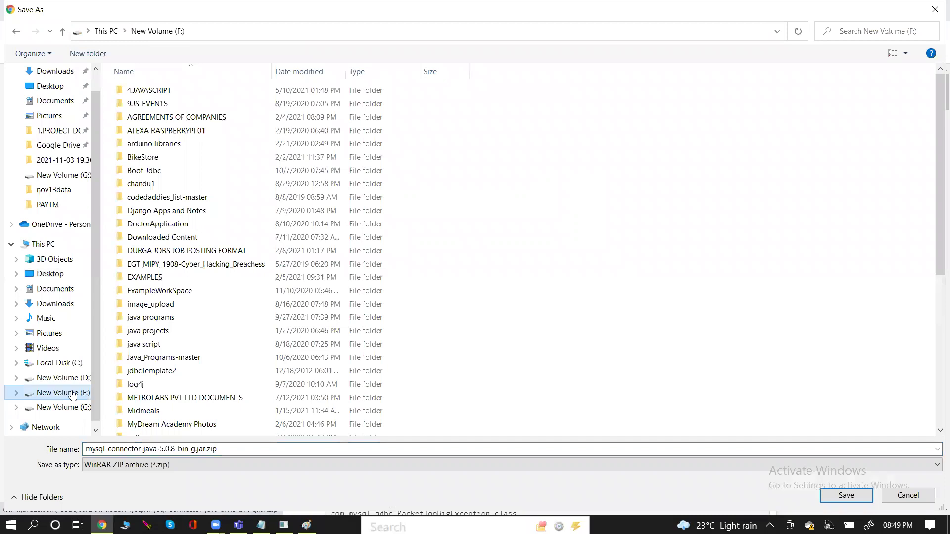
pyautogui.doubleClick(171, 319)
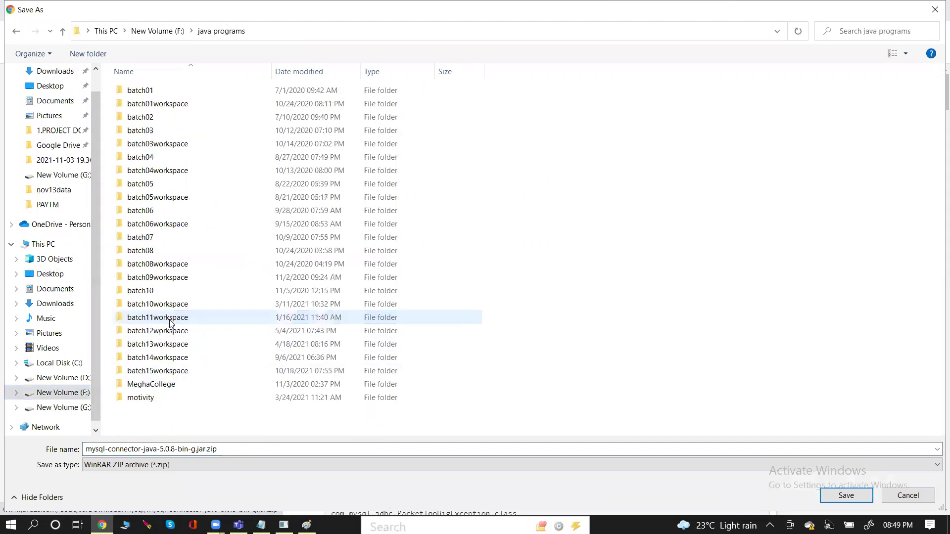
pyautogui.doubleClick(172, 376)
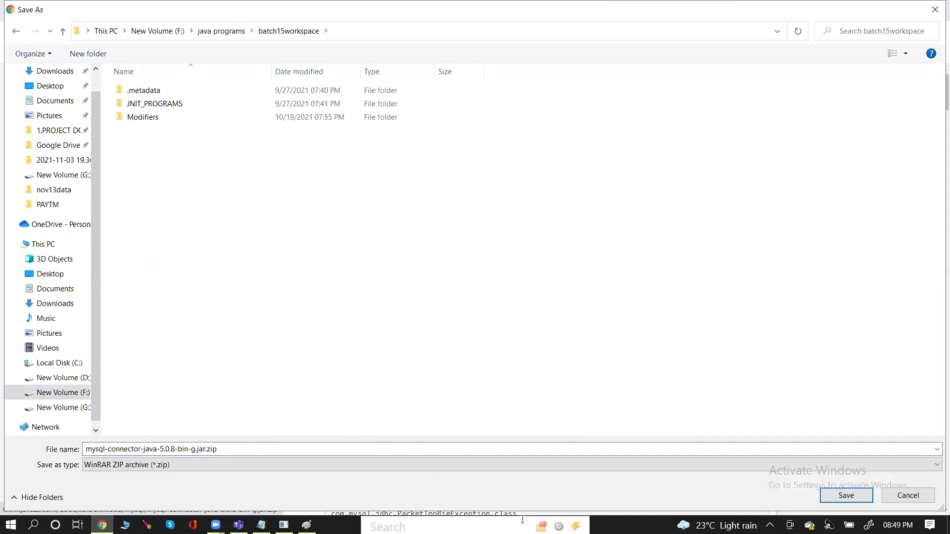
pyautogui.click(844, 498)
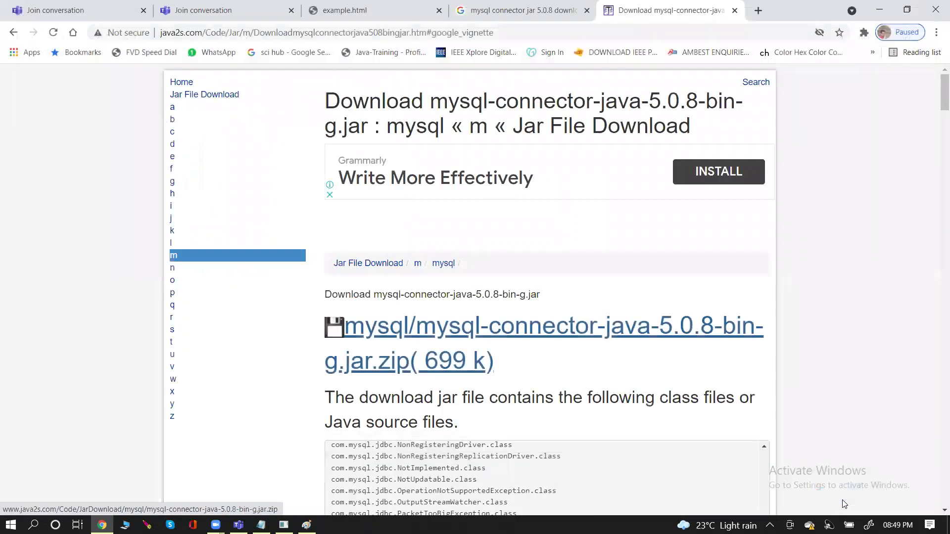
# - Show the downloaded zip archive in its folder, maximize the window and extract the archive there
pyautogui.click(131, 499)
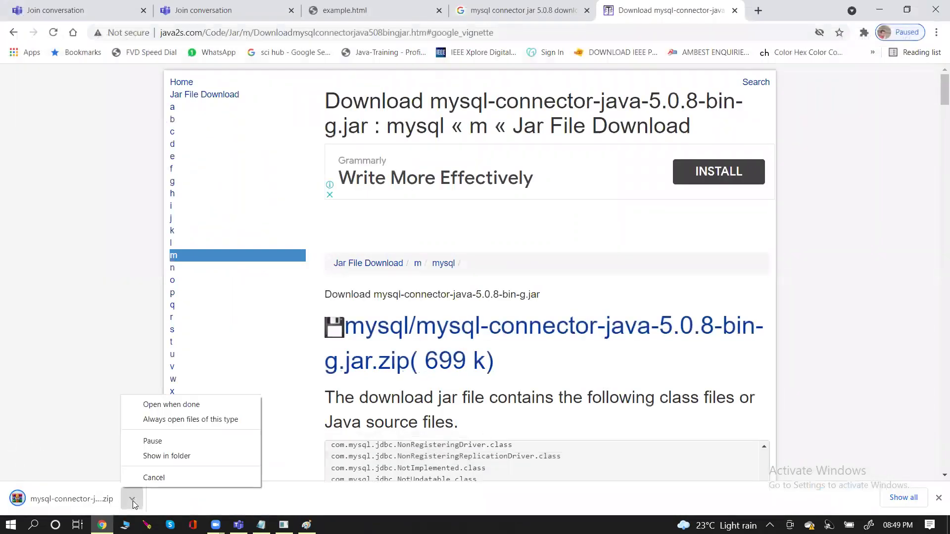
pyautogui.click(166, 456)
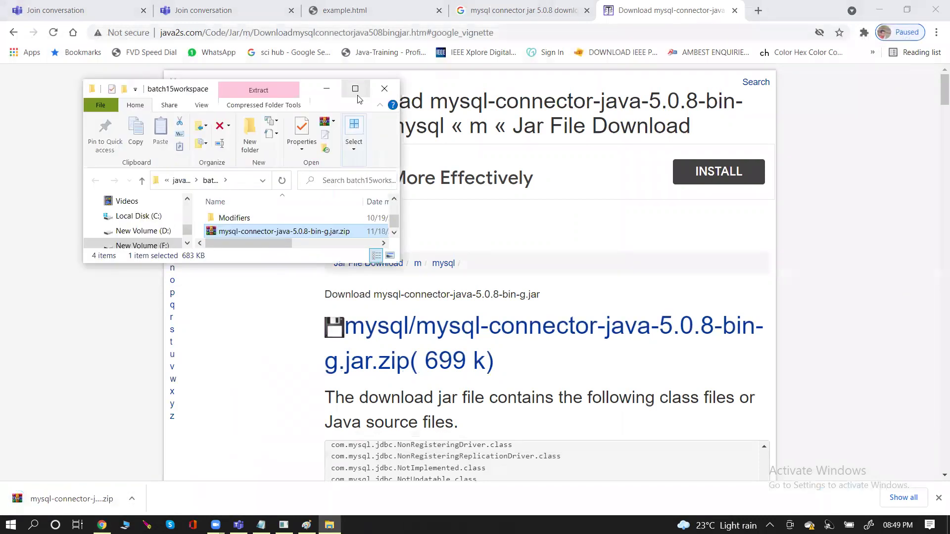
pyautogui.click(353, 90)
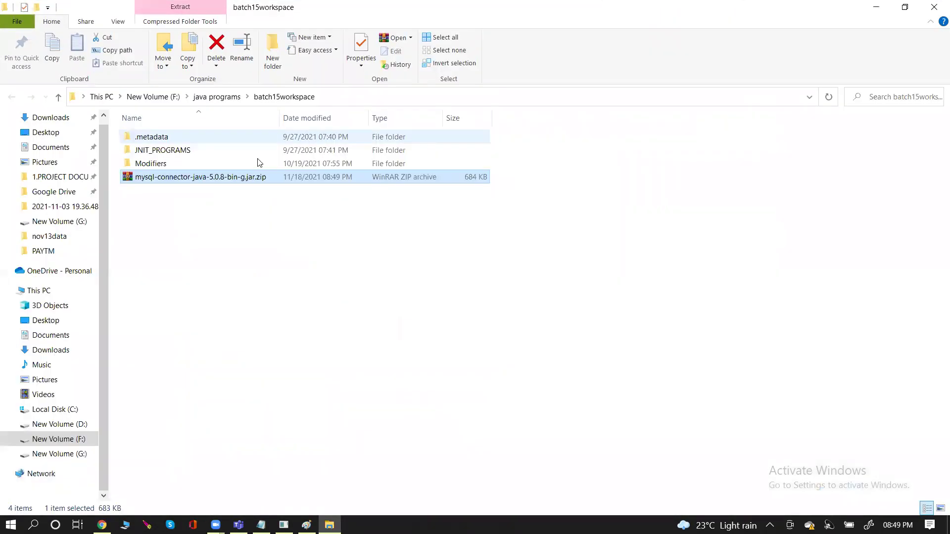
pyautogui.rightClick(201, 184)
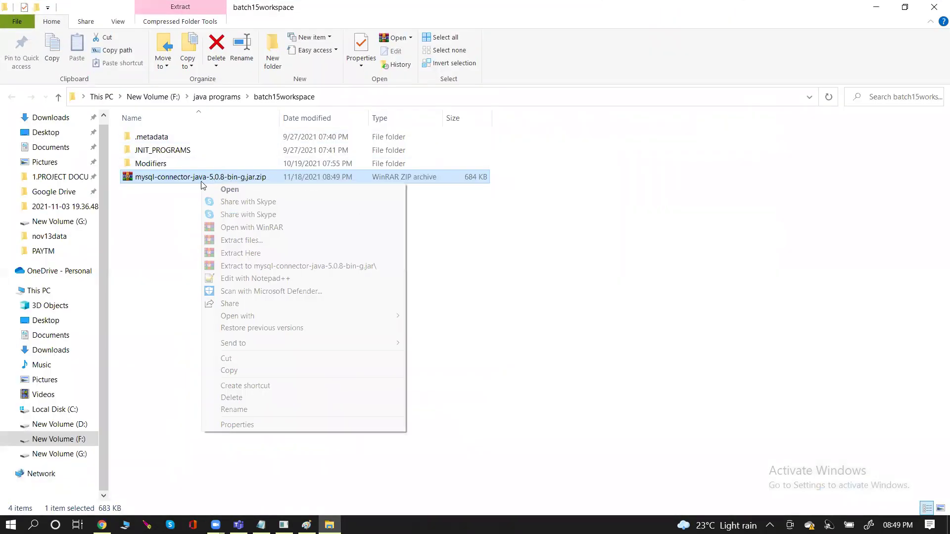
pyautogui.click(236, 254)
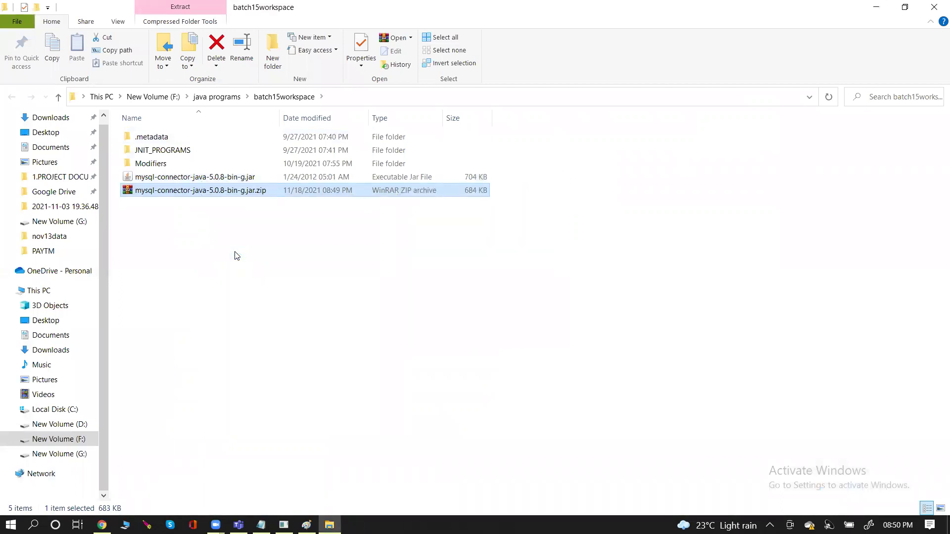
# - Delete the mysql-connector-java-5.0.8-bin-g.jar.zip archive, keeping the extracted jar file
pyautogui.click(190, 179)
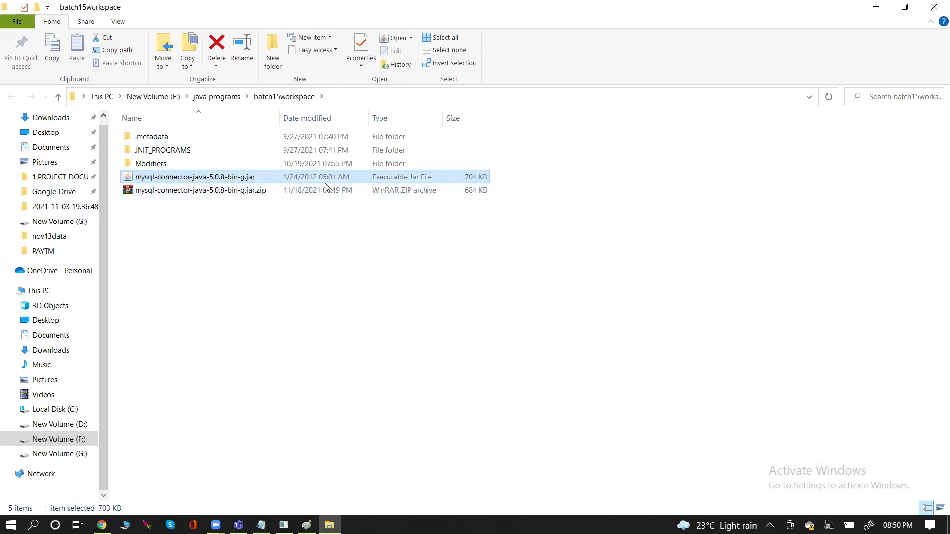
pyautogui.click(184, 192)
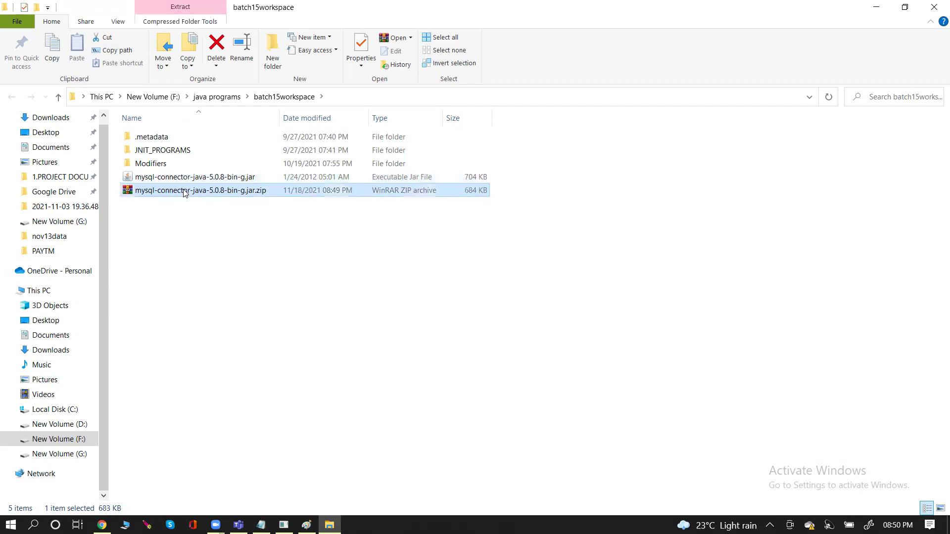
pyautogui.press('Delete')
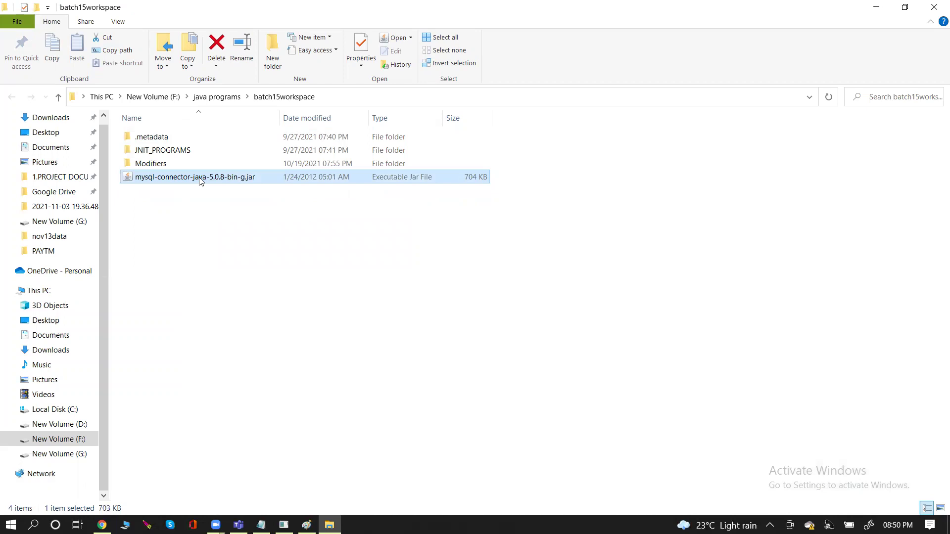
# - Extract mysql-connector-java-5.0.8-bin-g.jar into the batch15workspace folder and open the extracted com/mysql/jdbc folder
pyautogui.rightClick(200, 180)
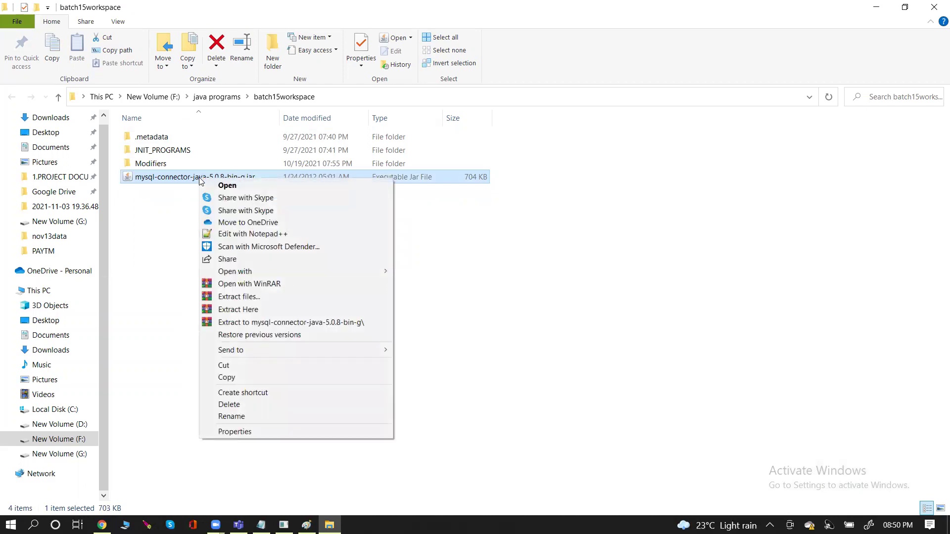
pyautogui.click(238, 310)
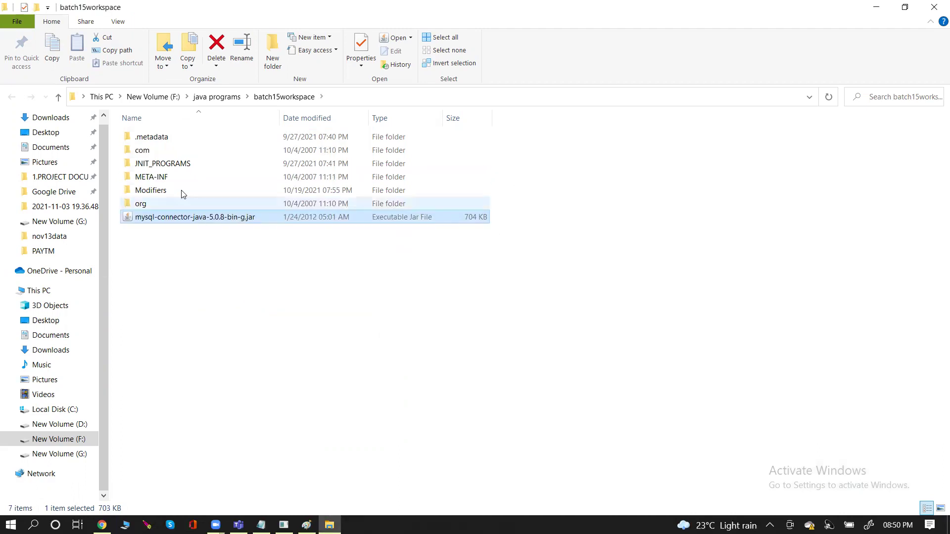
pyautogui.doubleClick(152, 151)
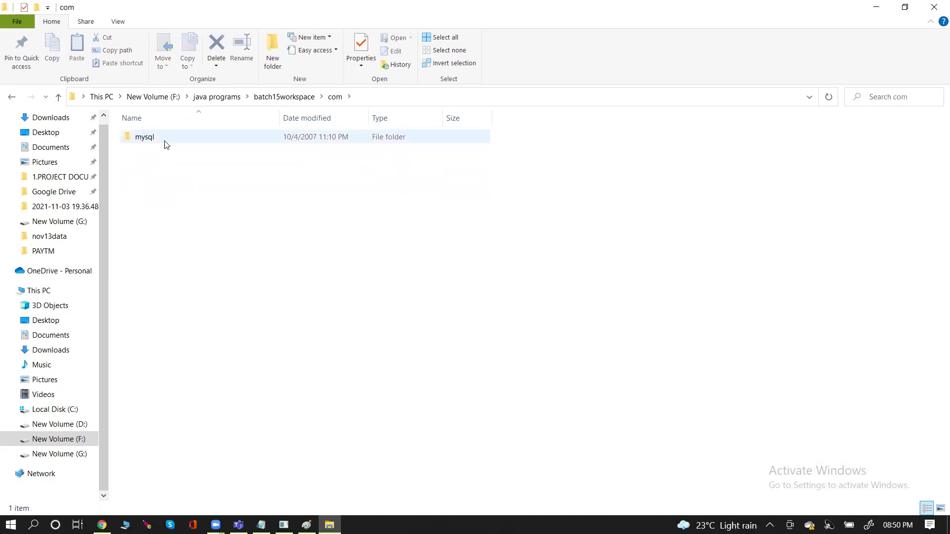
pyautogui.doubleClick(164, 144)
pyautogui.rightClick(166, 143)
pyautogui.click(153, 143)
pyautogui.doubleClick(154, 143)
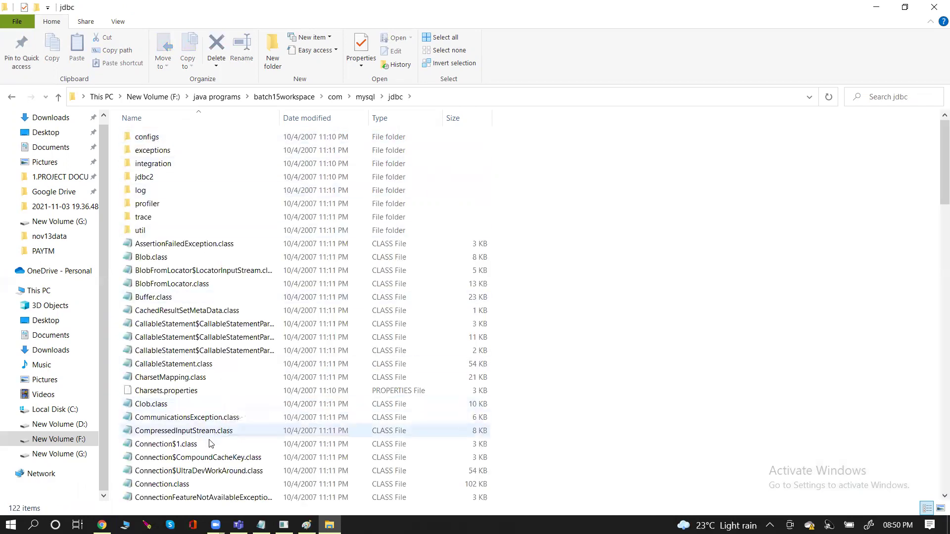
# - Examine the class files in the jdbc folder and select Connection.class
pyautogui.click(318, 480)
pyautogui.press('Down')
pyautogui.press('Down')
pyautogui.press('Down')
pyautogui.press('Down')
pyautogui.press('Down')
pyautogui.press('Down')
pyautogui.press('Down')
pyautogui.press('Down')
pyautogui.press('Down')
pyautogui.press('Down')
pyautogui.press('Down')
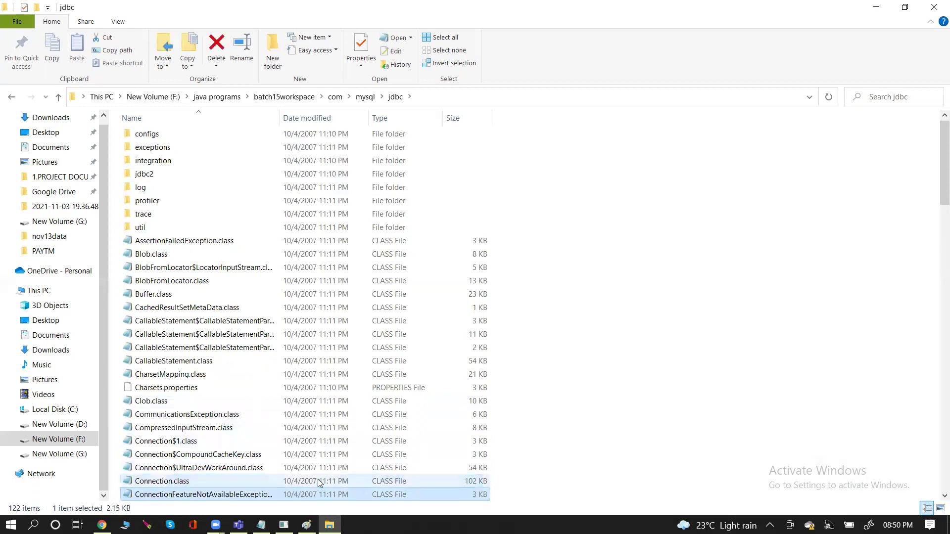
pyautogui.click(165, 349)
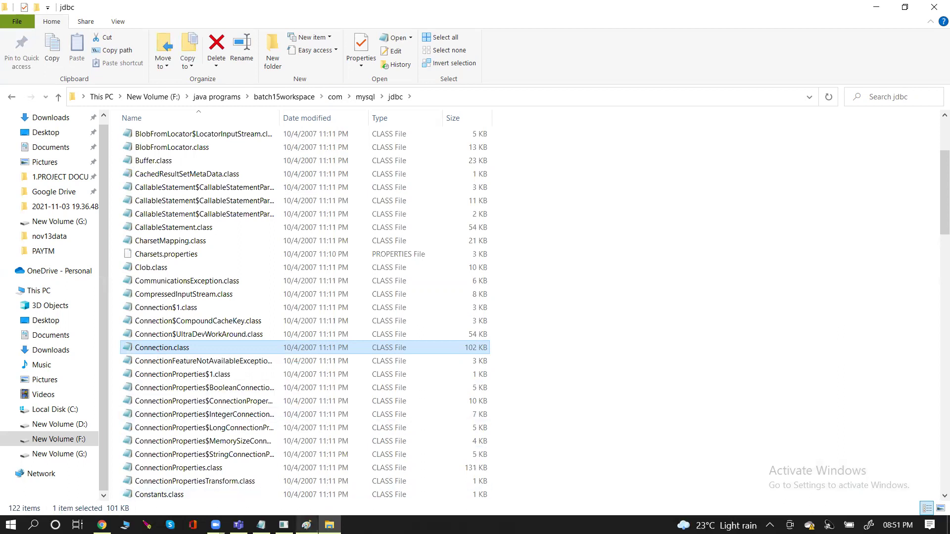
# - Review the JDBC diagram in Paint, then go back to the batch15workspace folder in File Explorer and select the MySQL connector jar
pyautogui.click(306, 525)
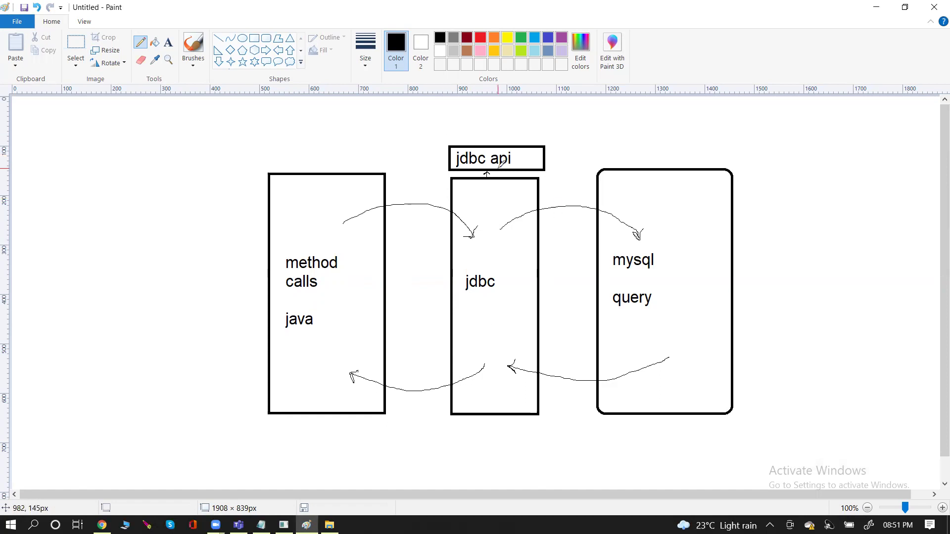
pyautogui.hotkey('alt', 'Tab')
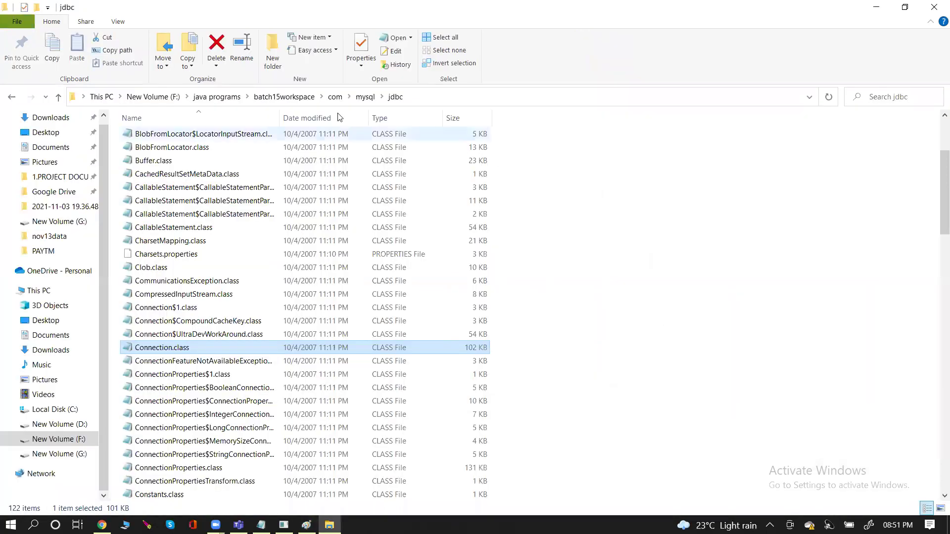
pyautogui.click(285, 96)
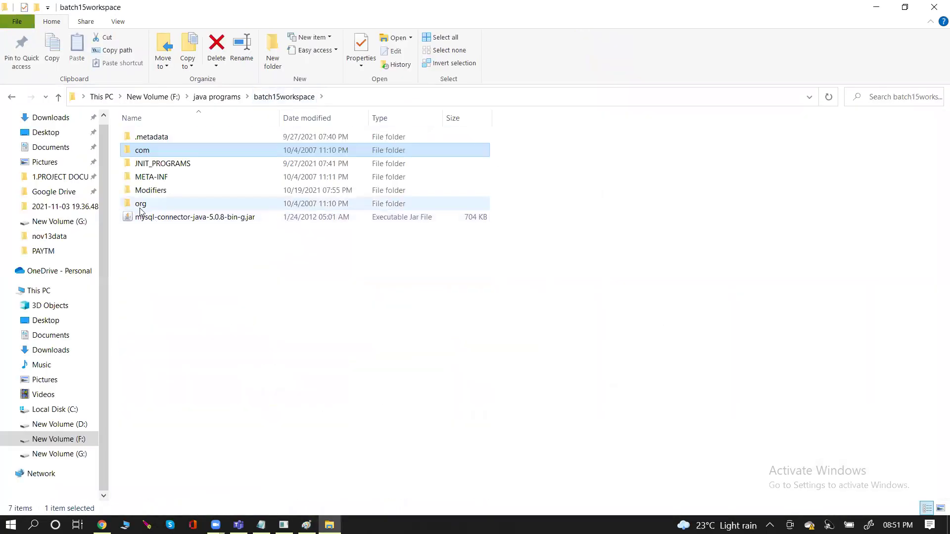
pyautogui.click(148, 221)
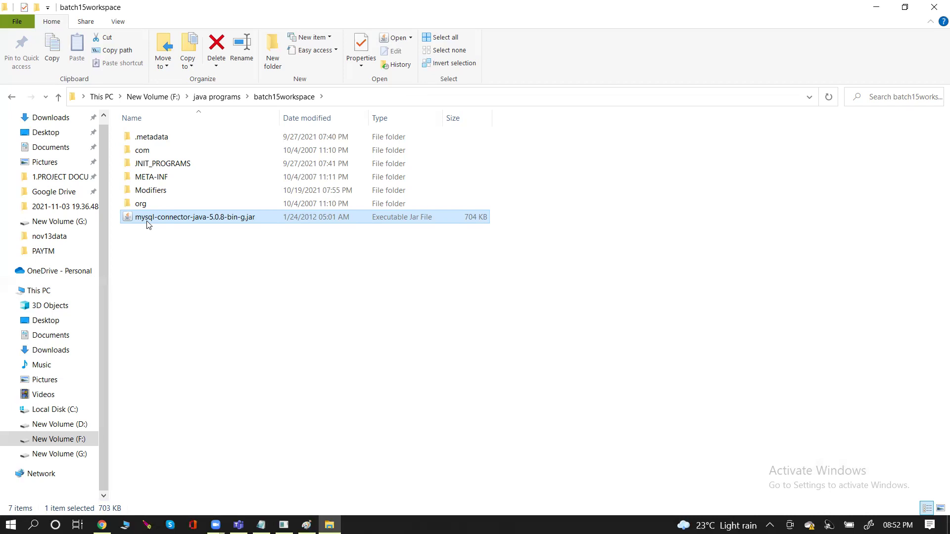
# - Switch to Chrome and open google.com in a new tab
pyautogui.hotkey('alt', 'Tab')
pyautogui.hotkey('alt', 'Tab')
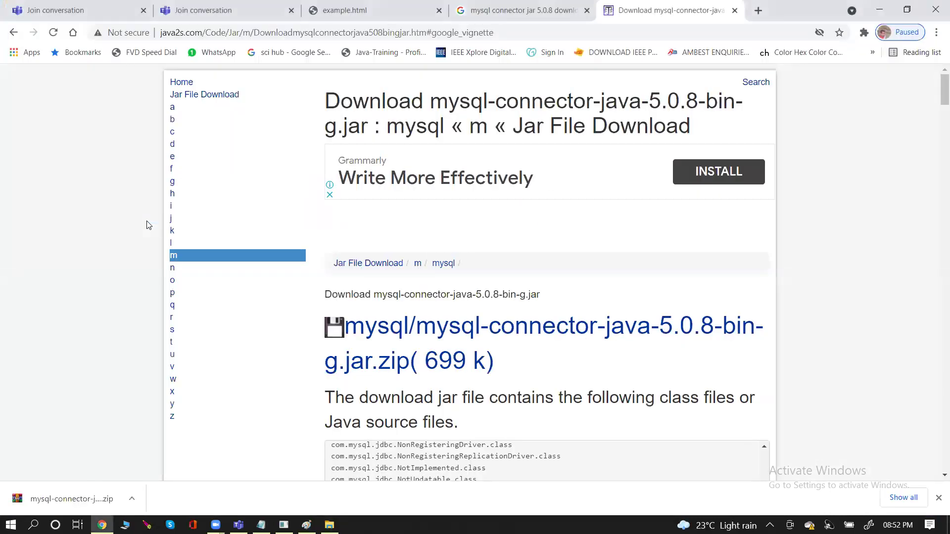
pyautogui.hotkey('ctrl', 't')
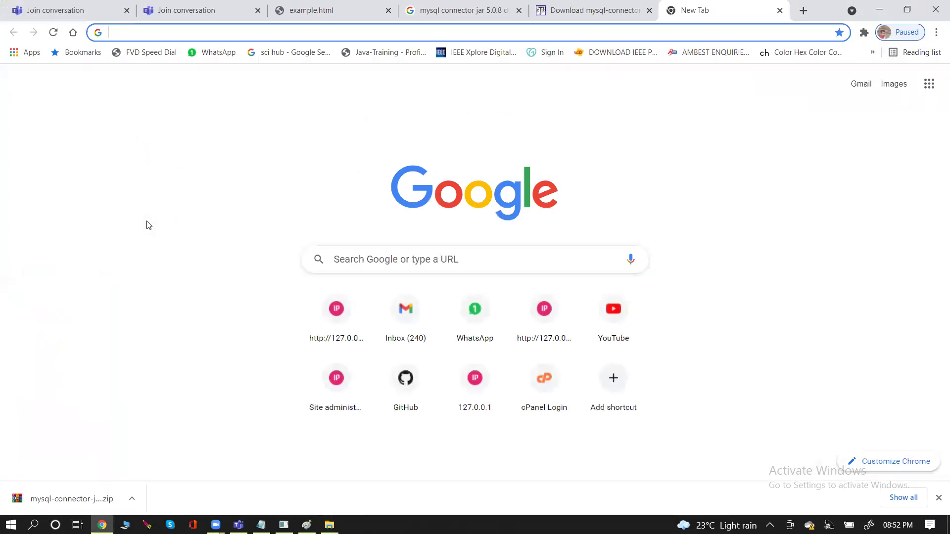
pyautogui.write('google.com')
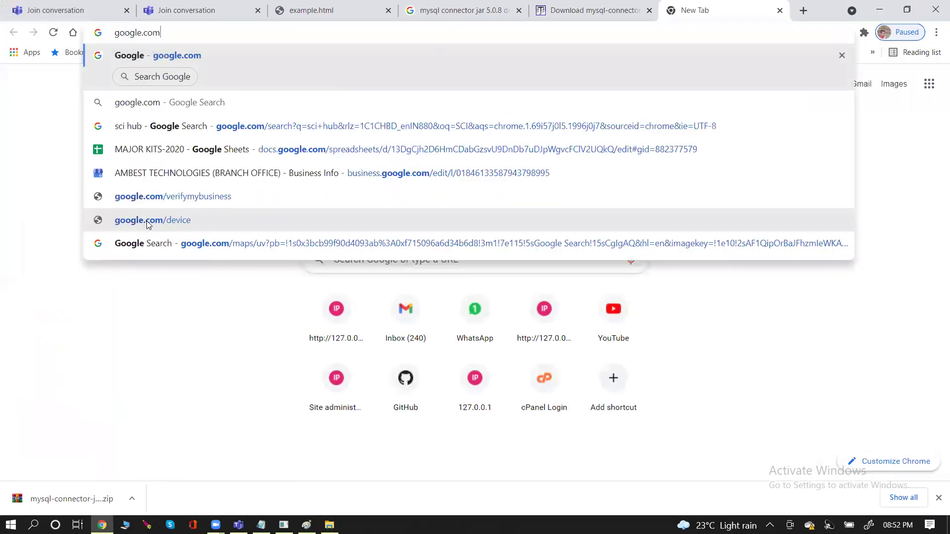
pyautogui.press('Return')
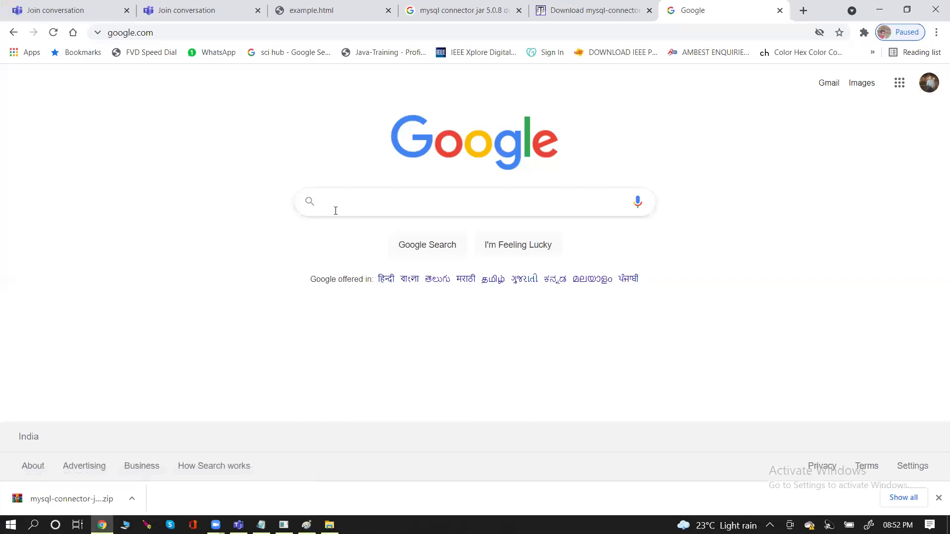
# - View Google's search suggestions for "mail jar" and clear the query
pyautogui.click(334, 210)
pyautogui.write('mail jar')
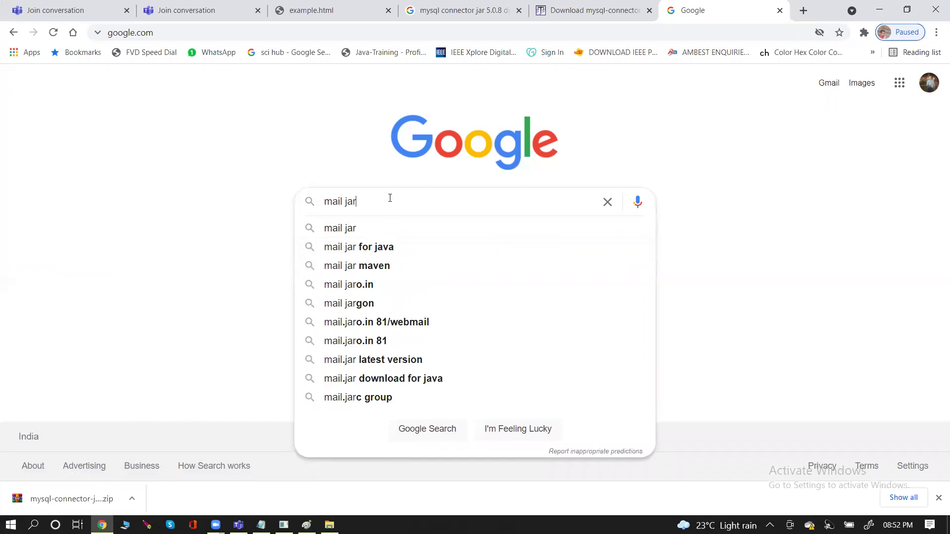
pyautogui.press('BackSpace')
pyautogui.press('BackSpace')
pyautogui.press('BackSpace')
pyautogui.press('BackSpace')
pyautogui.press('BackSpace')
pyautogui.press('BackSpace')
pyautogui.press('BackSpace')
pyautogui.press('BackSpace')
# - Browse Google's search suggestions for "fileupload jar" and clear the query
pyautogui.write('file')
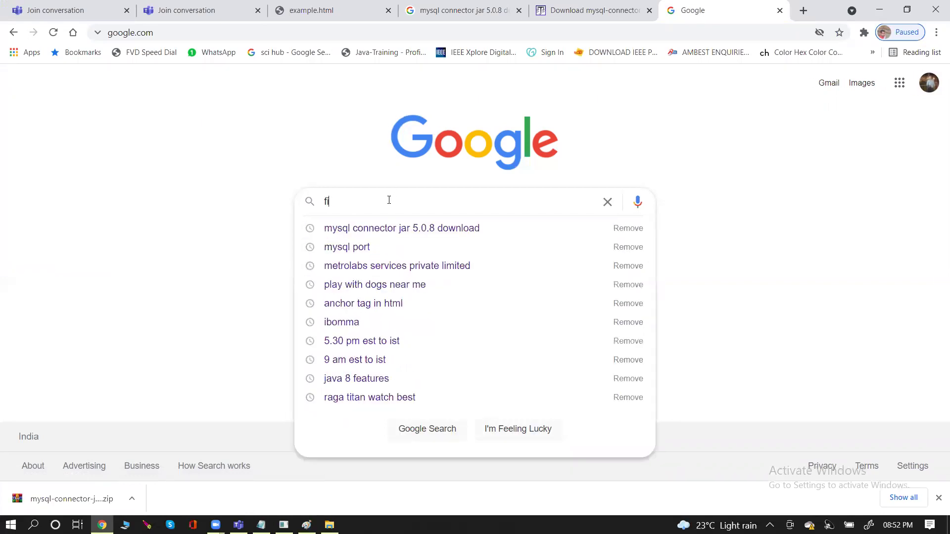
pyautogui.write('upload jar')
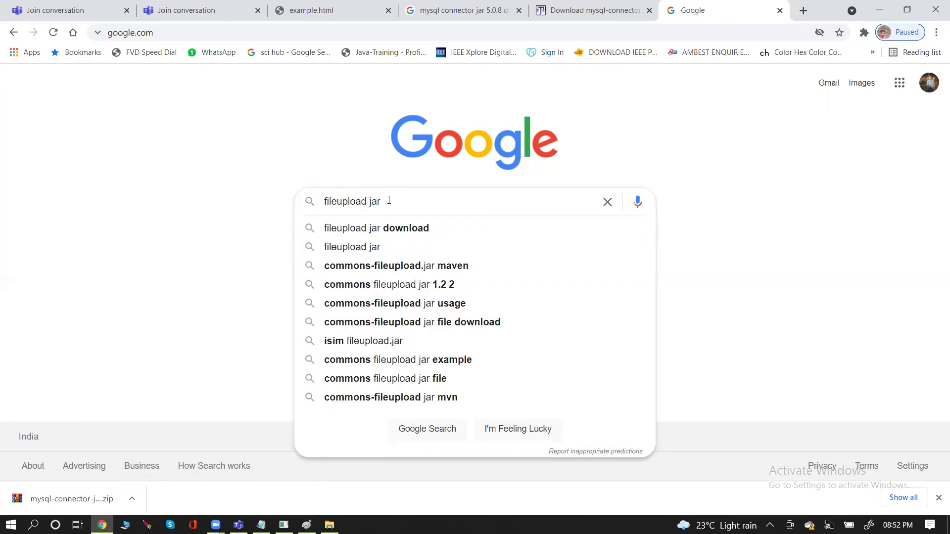
pyautogui.press('Down')
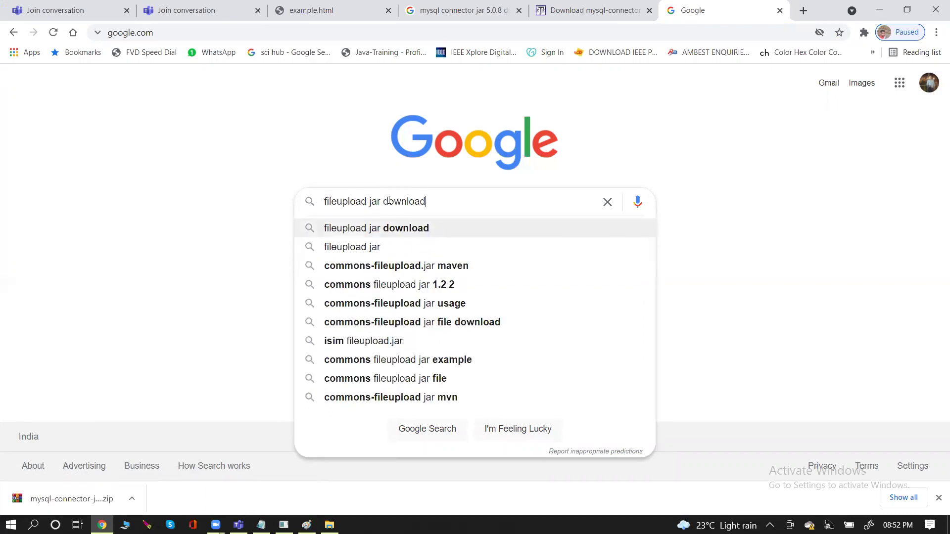
pyautogui.press('Down')
pyautogui.press('Down')
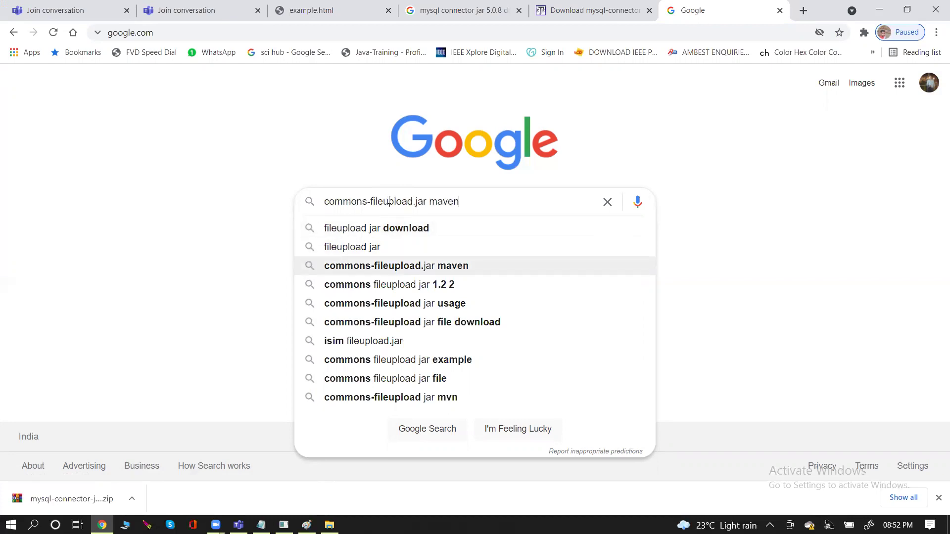
pyautogui.hotkey('ctrl', 'a')
pyautogui.press('BackSpace')
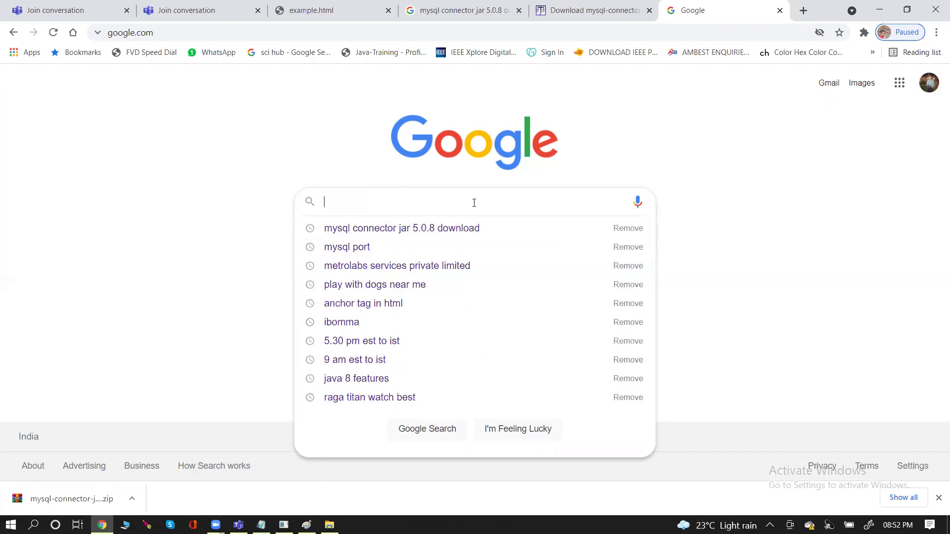
pyautogui.write('zip')
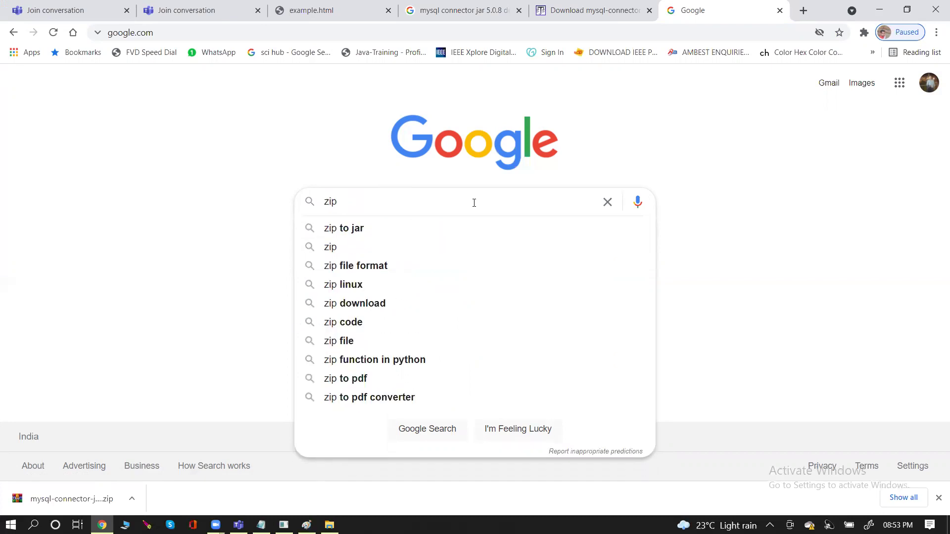
pyautogui.write('e')
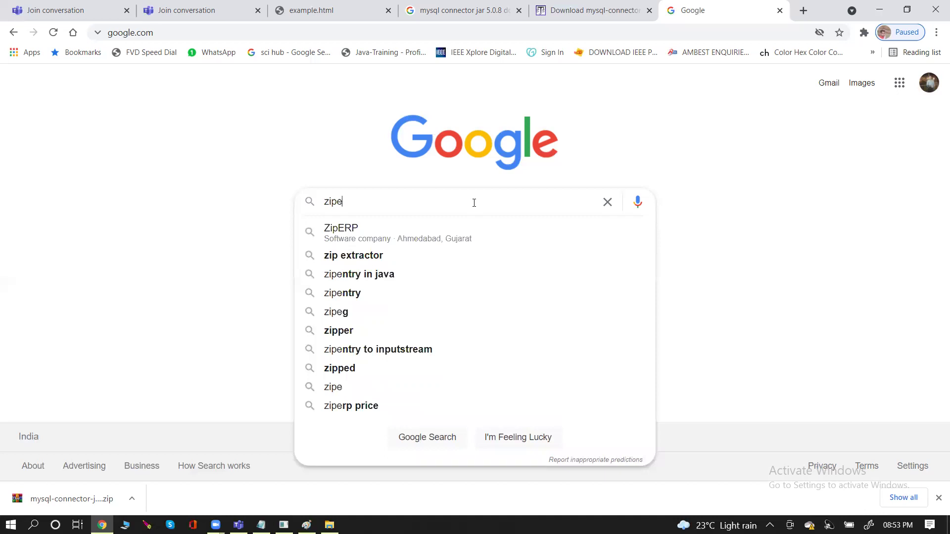
pyautogui.press('BackSpace')
pyautogui.press('BackSpace')
pyautogui.press('BackSpace')
pyautogui.press('BackSpace')
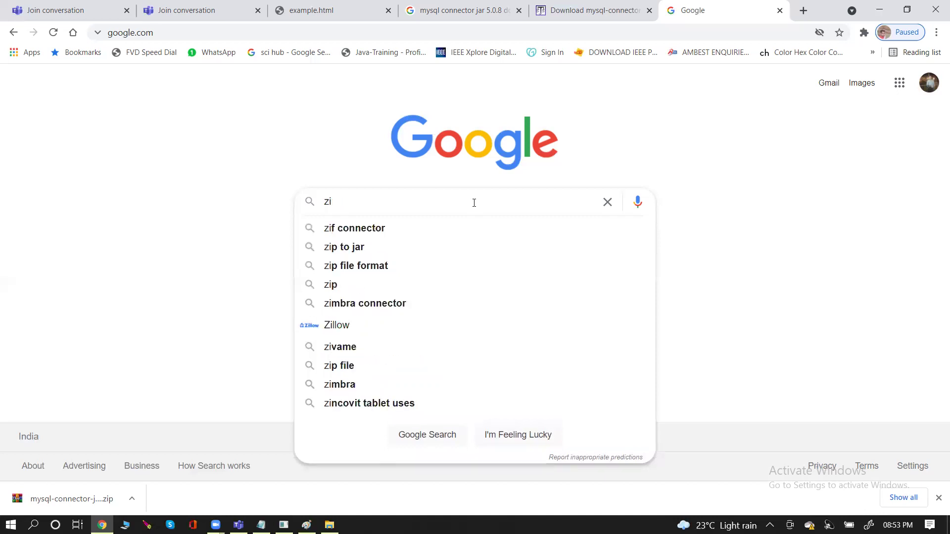
# - View Google's search suggestions for "message jar in jar", clear the query and close the suggestion list
pyautogui.write('ms')
pyautogui.press('BackSpace')
pyautogui.write('ess')
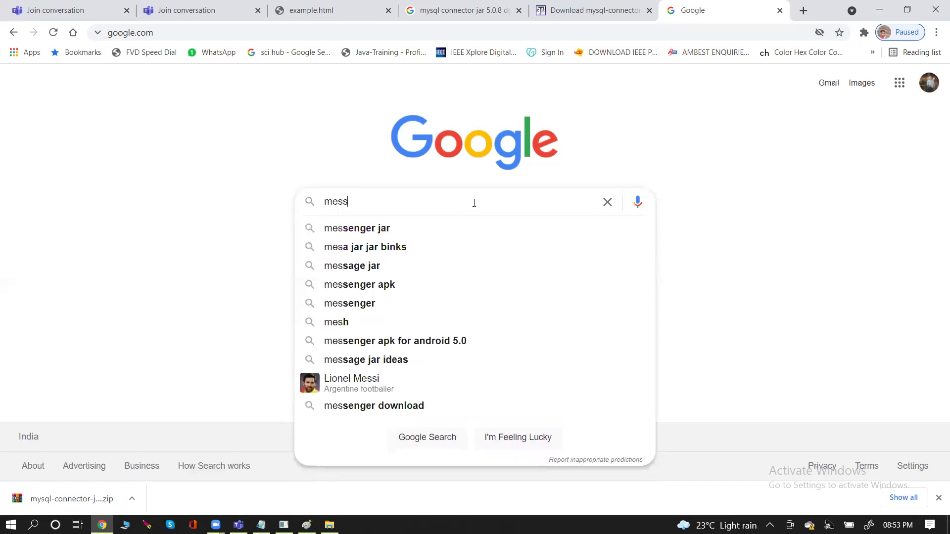
pyautogui.write('age jar o')
pyautogui.press('BackSpace')
pyautogui.write('in jar')
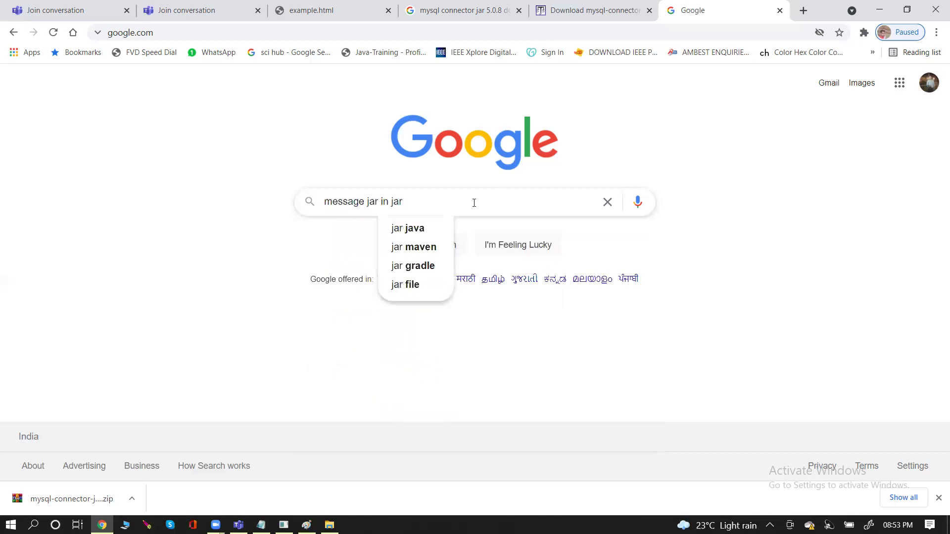
pyautogui.write(' java')
pyautogui.press('Up')
pyautogui.press('BackSpace')
pyautogui.press('BackSpace')
pyautogui.press('BackSpace')
pyautogui.press('BackSpace')
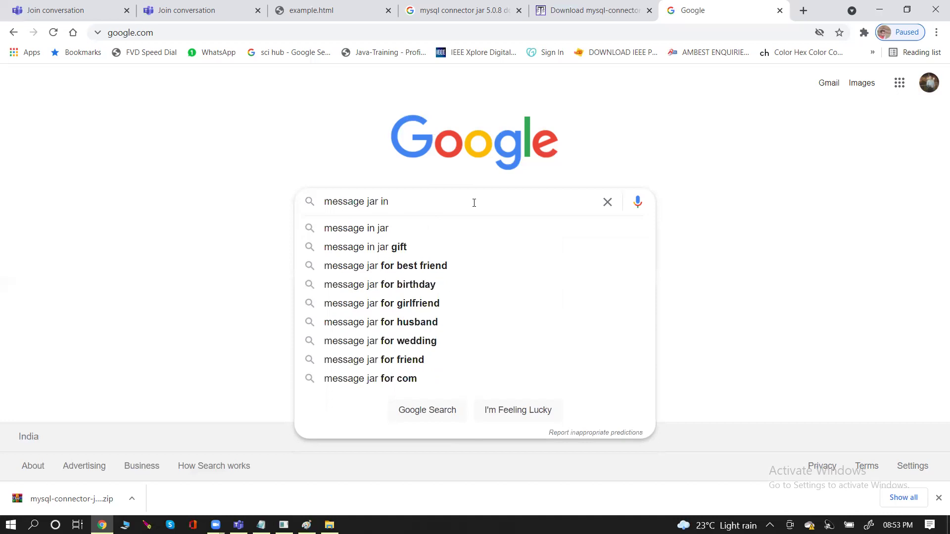
pyautogui.press('BackSpace')
pyautogui.press('BackSpace')
pyautogui.press('BackSpace')
pyautogui.press('BackSpace')
pyautogui.press('BackSpace')
pyautogui.press('BackSpace')
pyautogui.press('BackSpace')
pyautogui.press('BackSpace')
pyautogui.press('BackSpace')
pyautogui.press('BackSpace')
pyautogui.press('BackSpace')
pyautogui.press('BackSpace')
pyautogui.press('BackSpace')
pyautogui.press('BackSpace')
pyautogui.press('BackSpace')
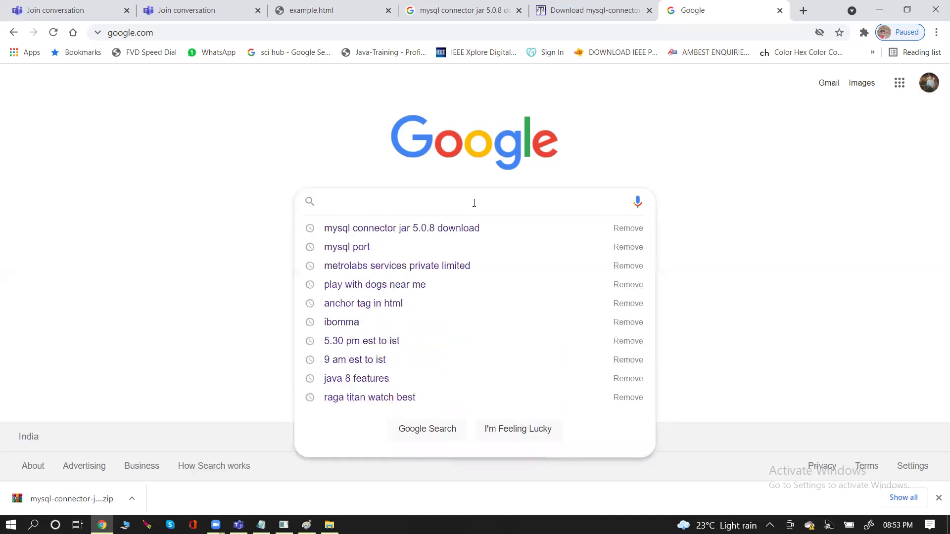
pyautogui.click(832, 236)
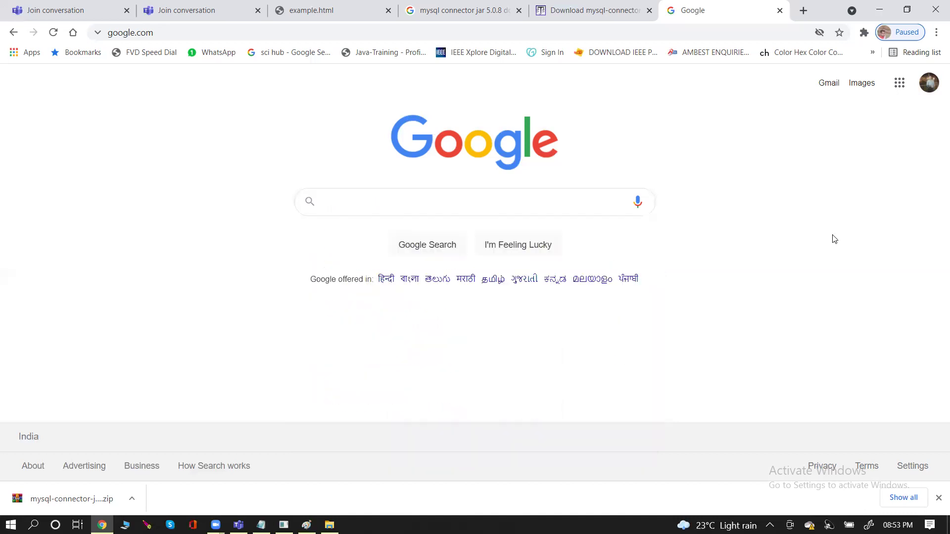
# - Minimize Chrome and review the JDBC notes in Notepad
pyautogui.click(879, 9)
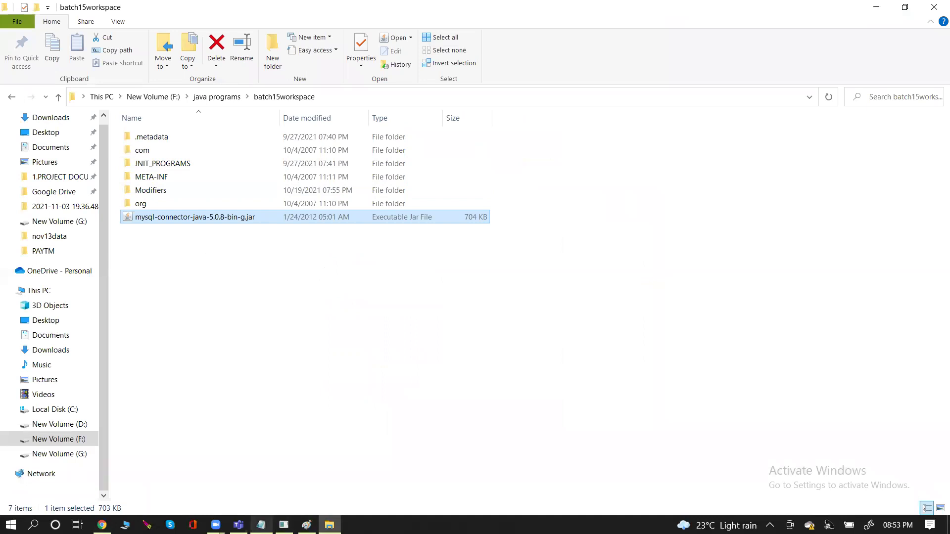
pyautogui.click(261, 524)
pyautogui.click(253, 292)
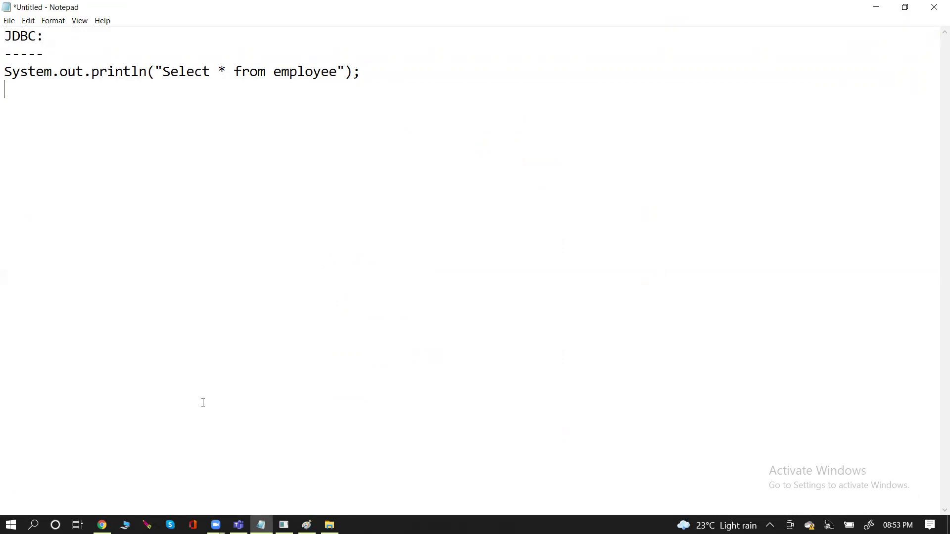
# - Switch back to Chrome and search Google for "hibernate jar files"
pyautogui.click(102, 525)
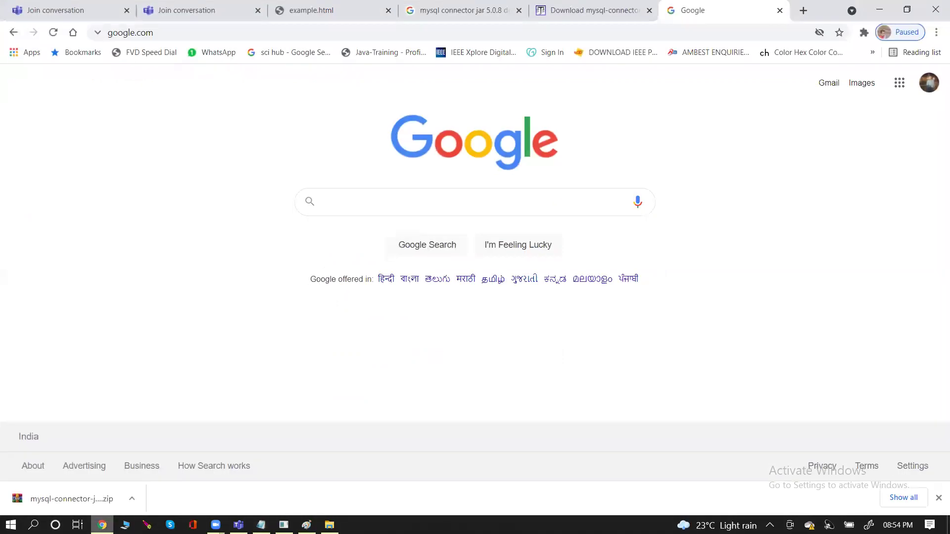
pyautogui.click(338, 202)
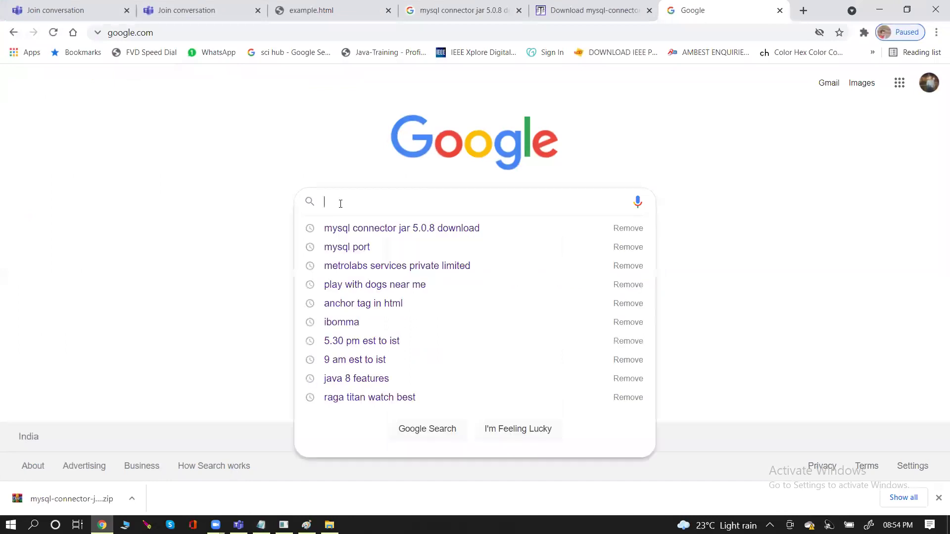
pyautogui.write('hibernate')
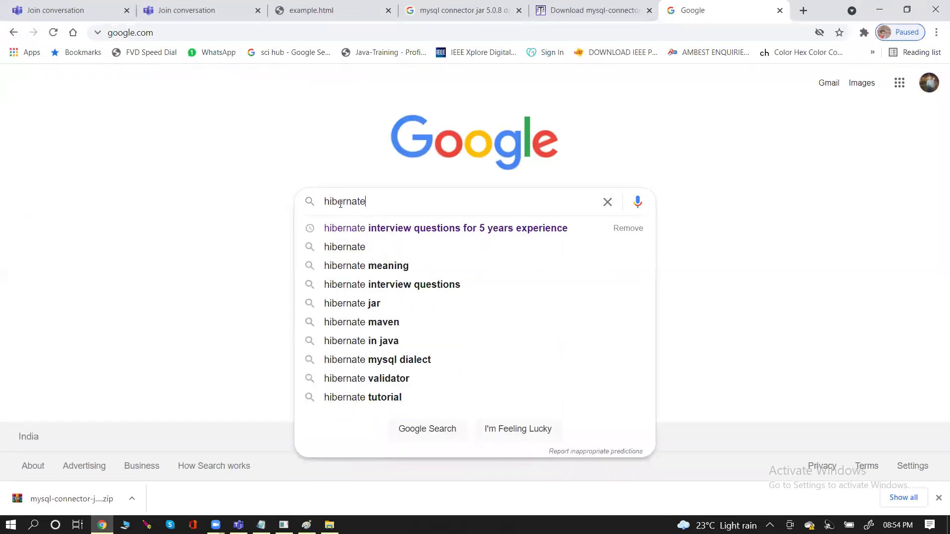
pyautogui.write(' jar files')
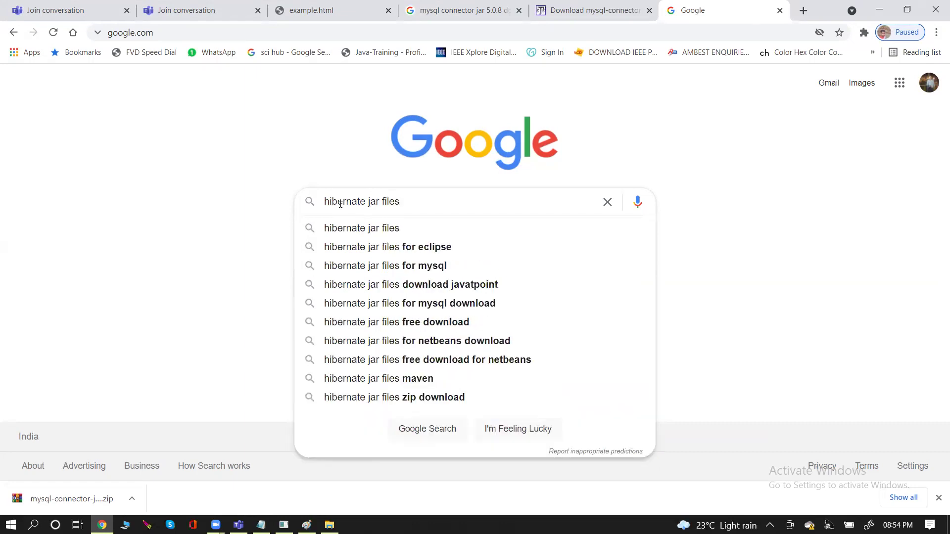
pyautogui.press('Return')
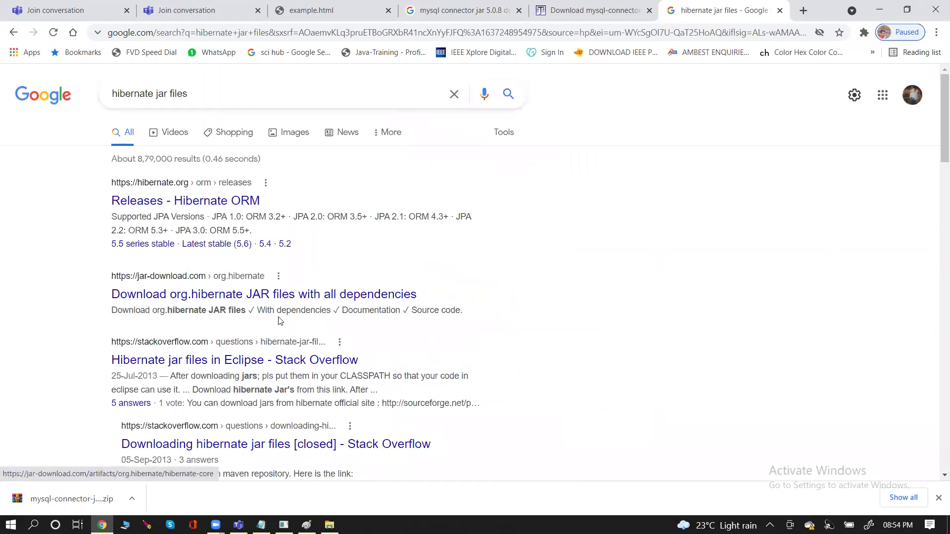
# - View the suggestions for the Hibernate query, replace it with "maven" and view those suggestions without submitting the search
pyautogui.click(244, 101)
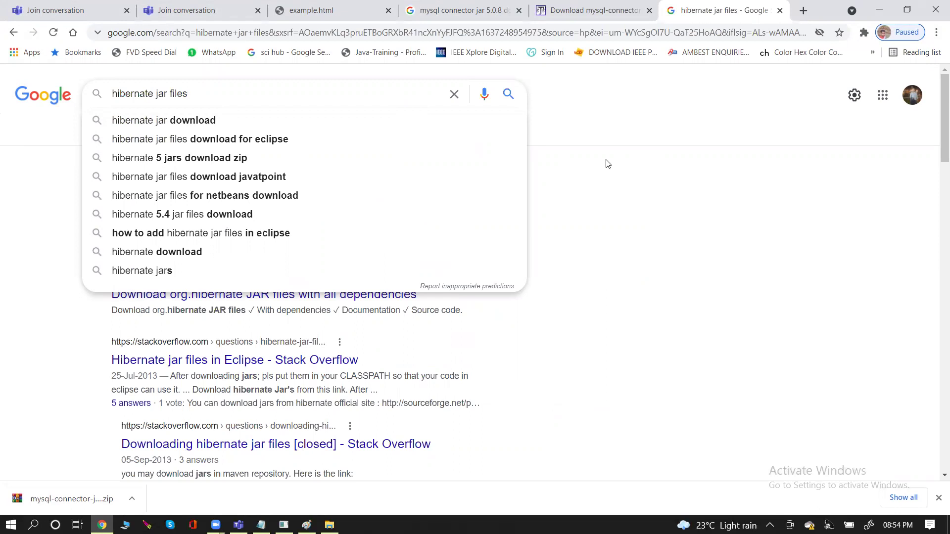
pyautogui.click(664, 246)
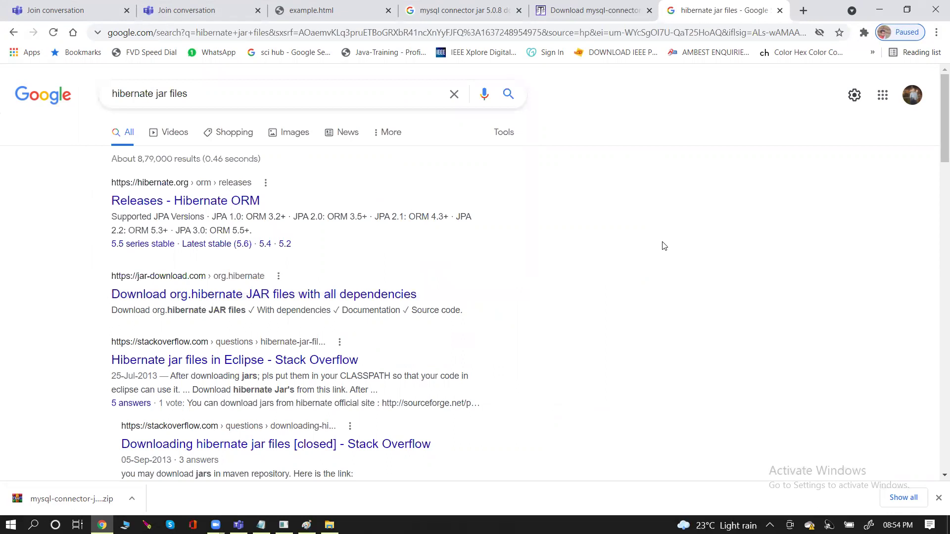
pyautogui.click(396, 100)
pyautogui.hotkey('ctrl', 'a')
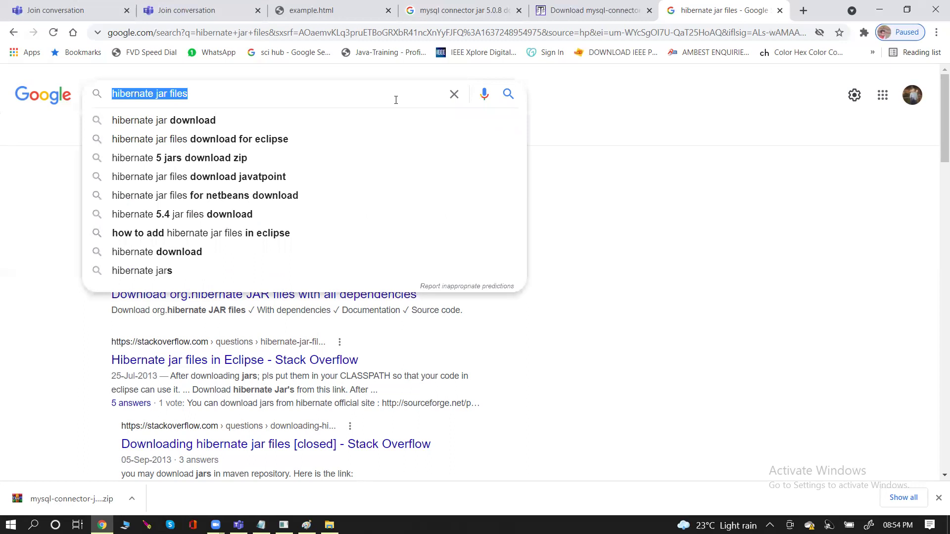
pyautogui.write('maven')
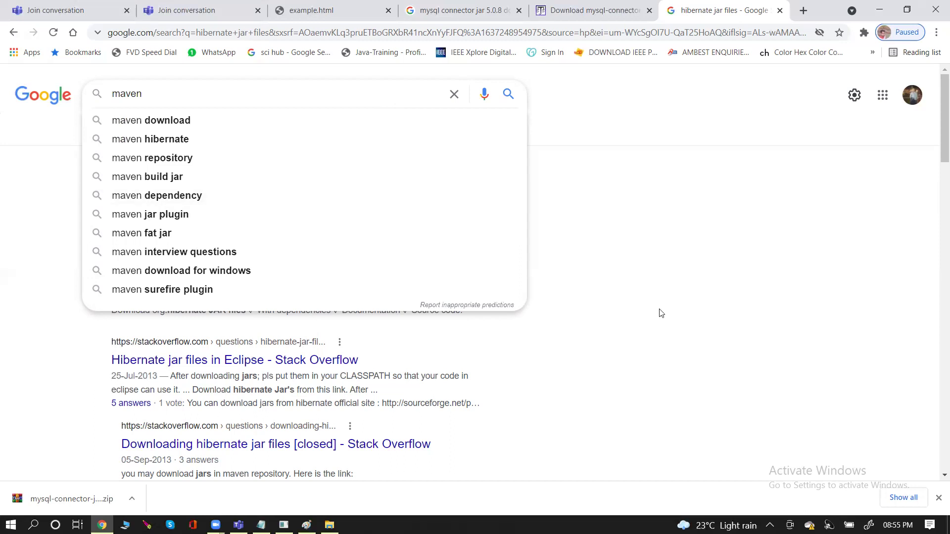
pyautogui.click(569, 366)
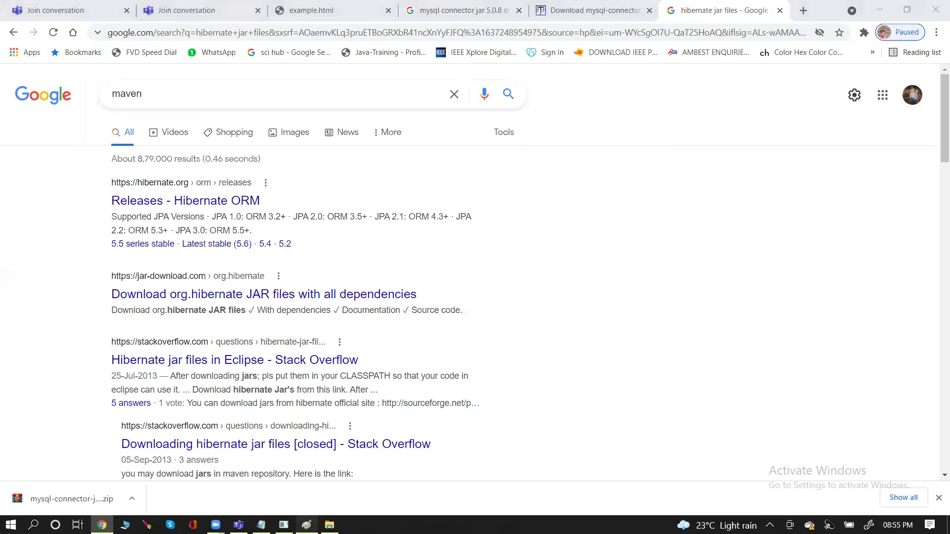
# - Switch to Paint and draw a rectangle of about 193 × 59 px just below the jdbc box
pyautogui.click(306, 525)
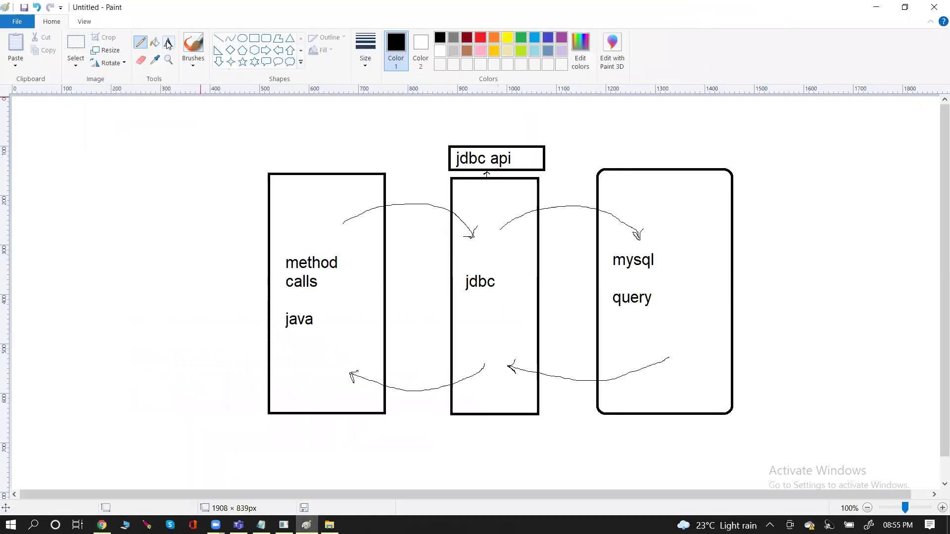
pyautogui.click(254, 39)
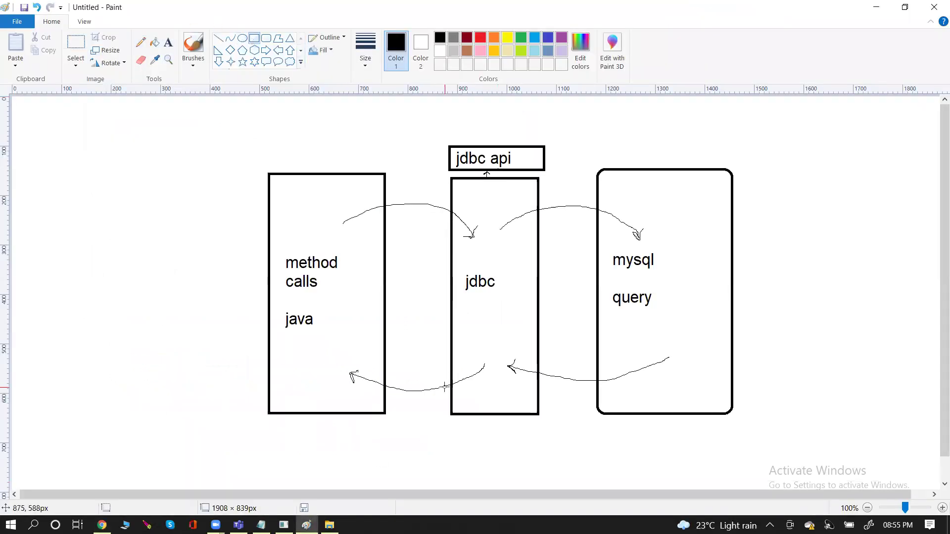
pyautogui.moveTo(502, 463); pyautogui.dragTo(546, 463)
# - Add the text label "driver" inside the new rectangle below the jdbc box
pyautogui.click(168, 46)
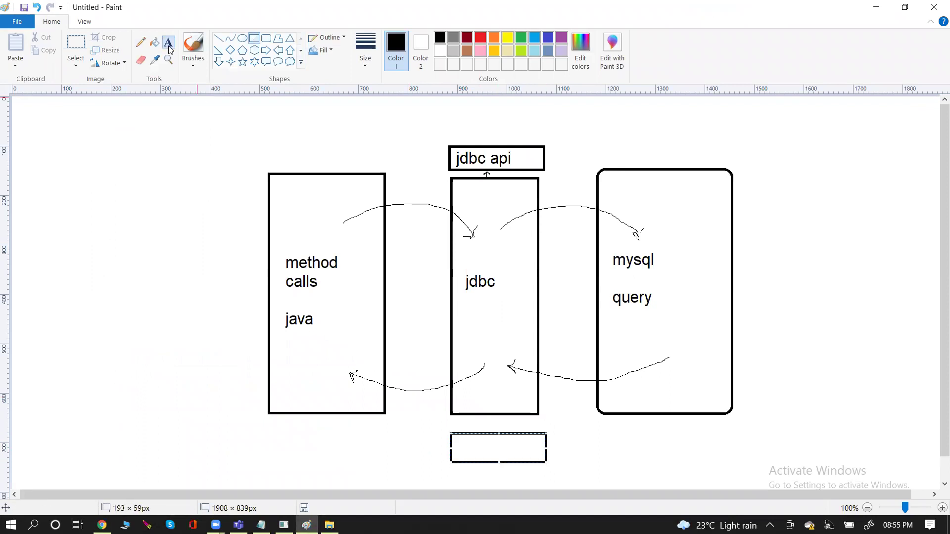
pyautogui.click(465, 448)
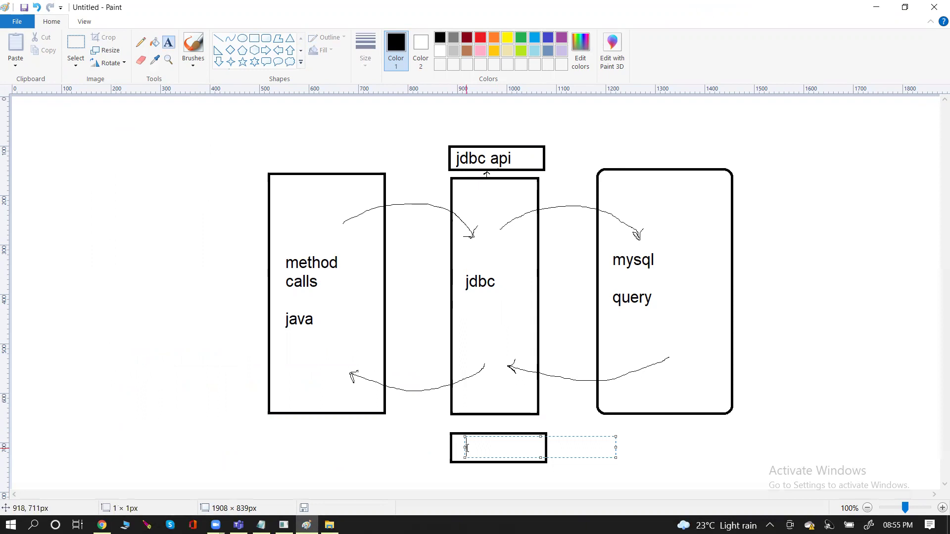
pyautogui.write('driver')
pyautogui.press('Return')
pyautogui.click(665, 436)
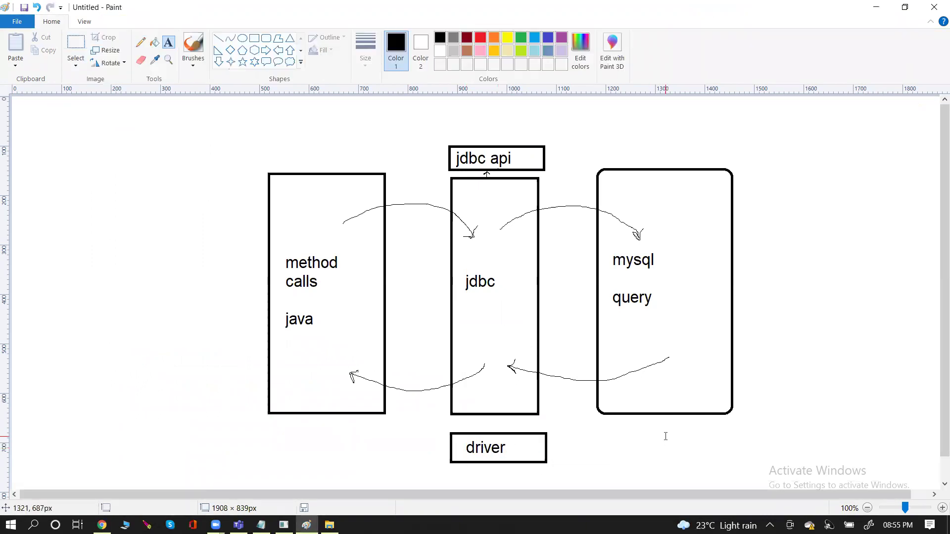